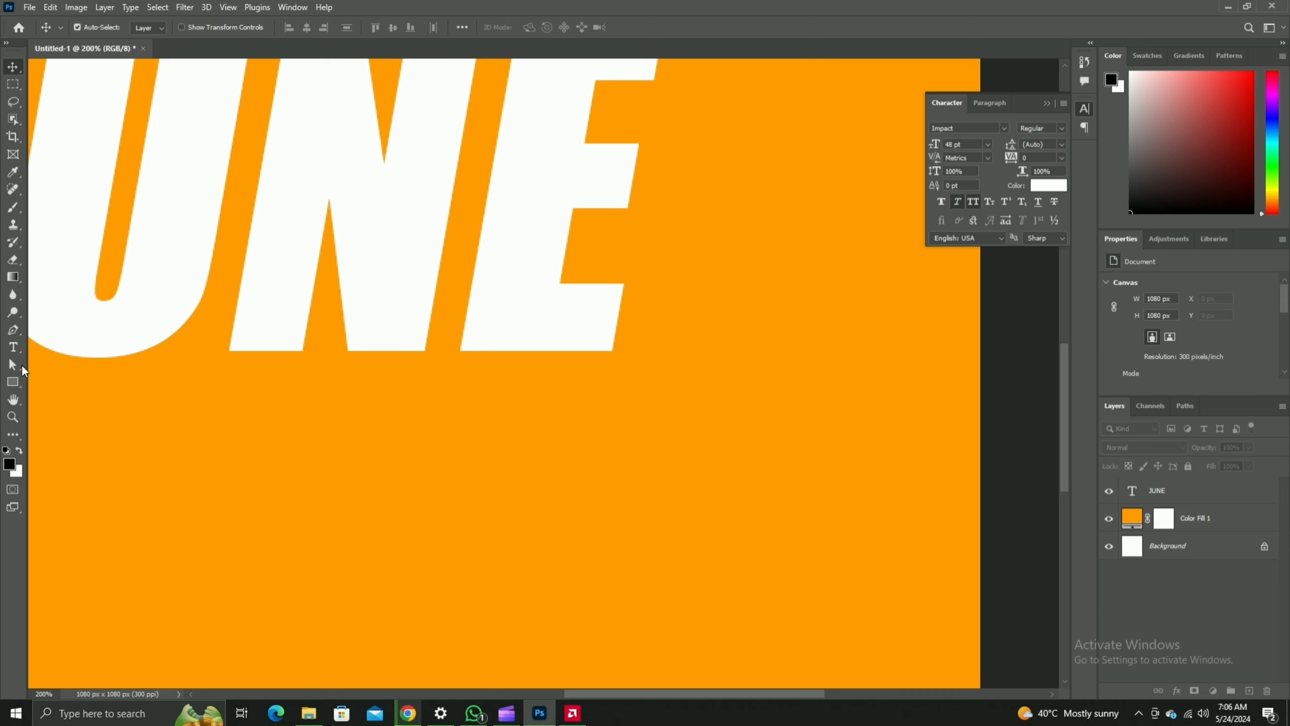
Convert the JUNE text layer to a shape so its letter outlines can be edited
click(12, 364)
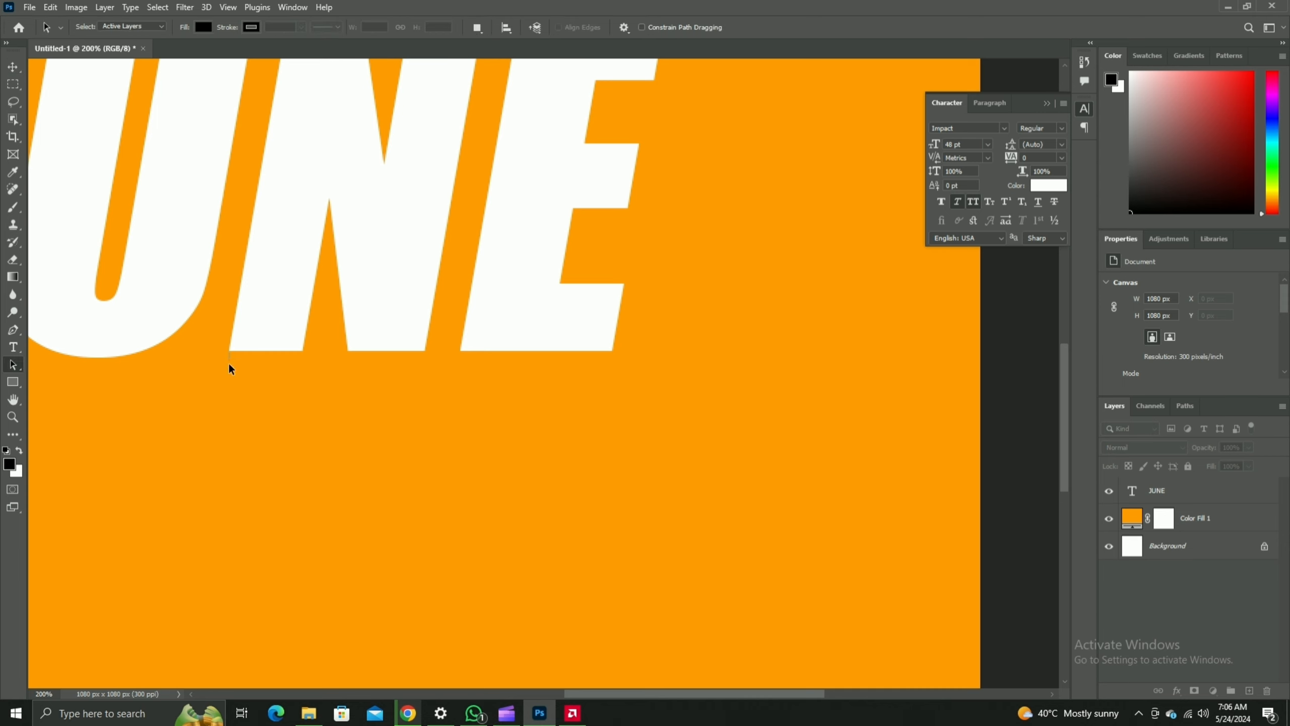
click(1148, 492)
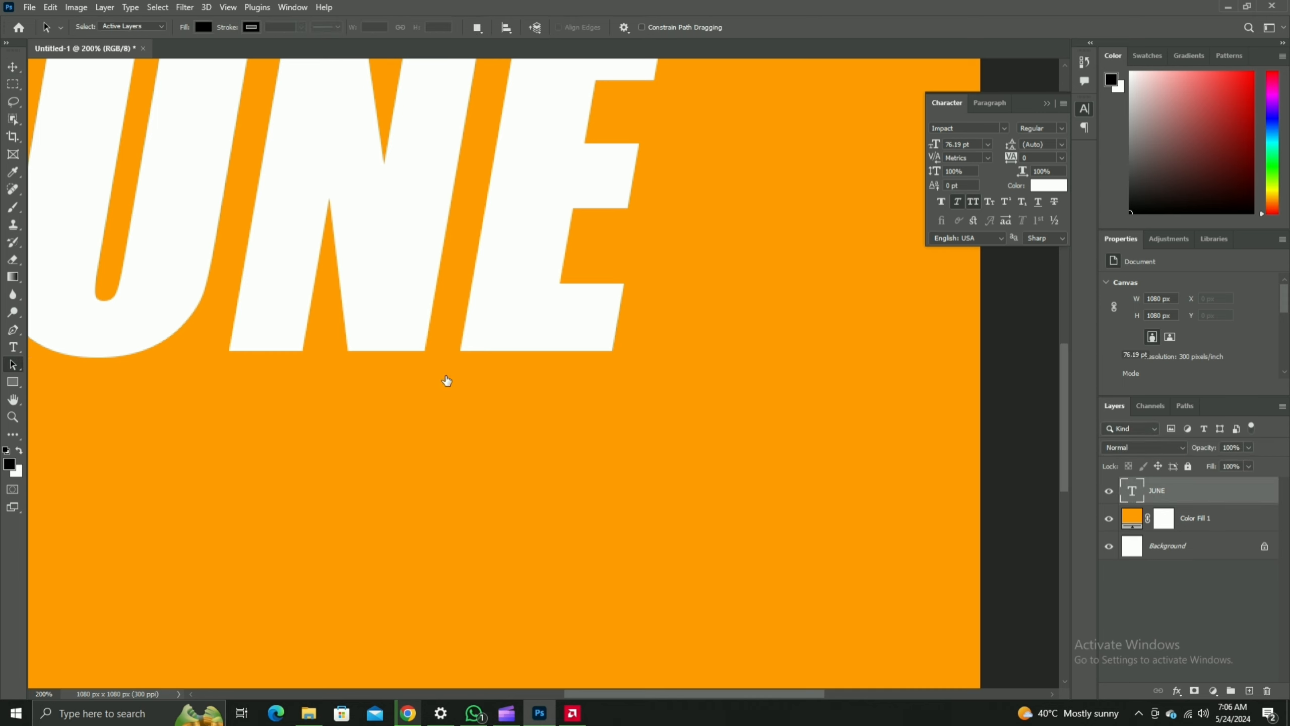
right_click(271, 343)
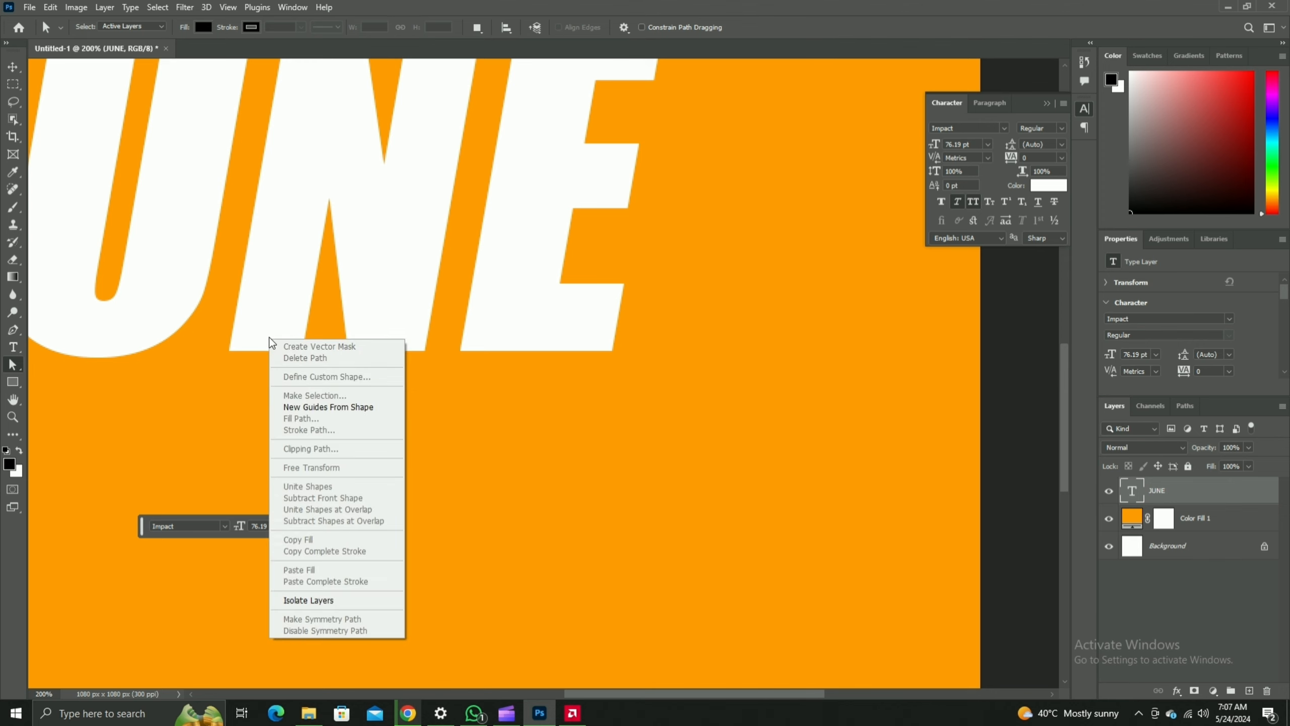
right_click(1264, 520)
key(Escape)
right_click(1242, 494)
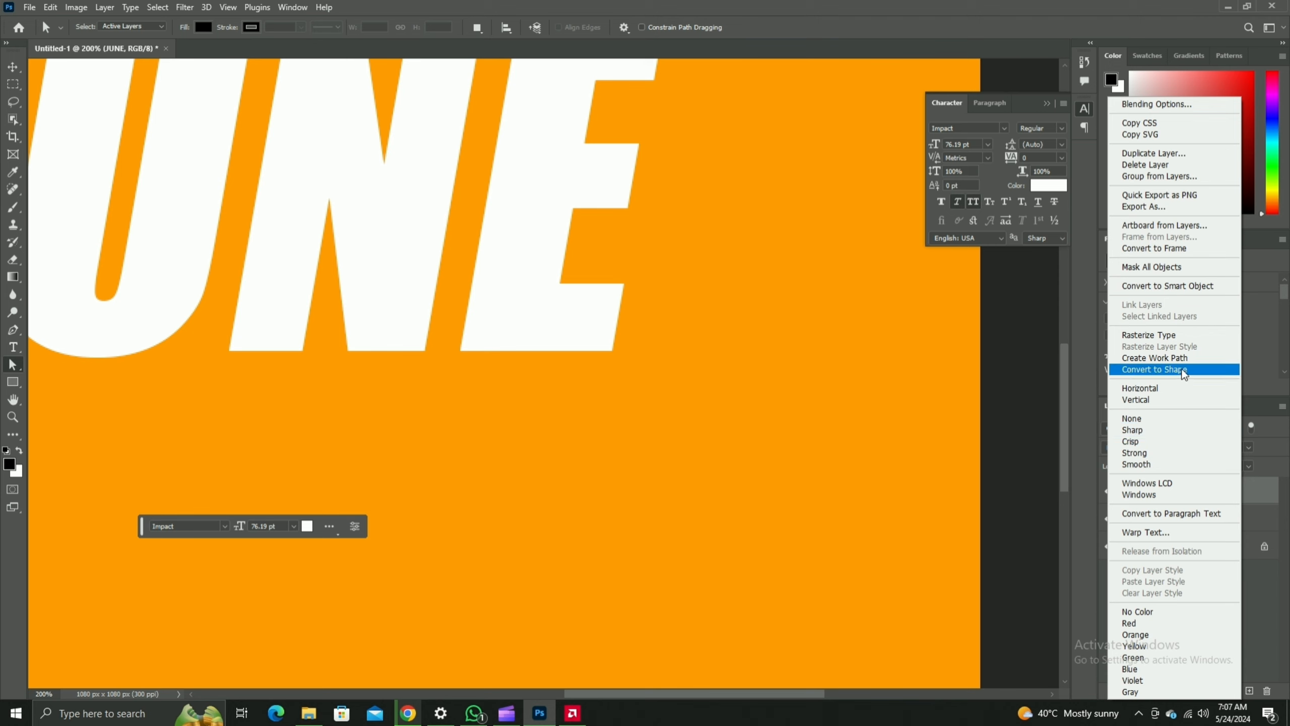
click(1182, 370)
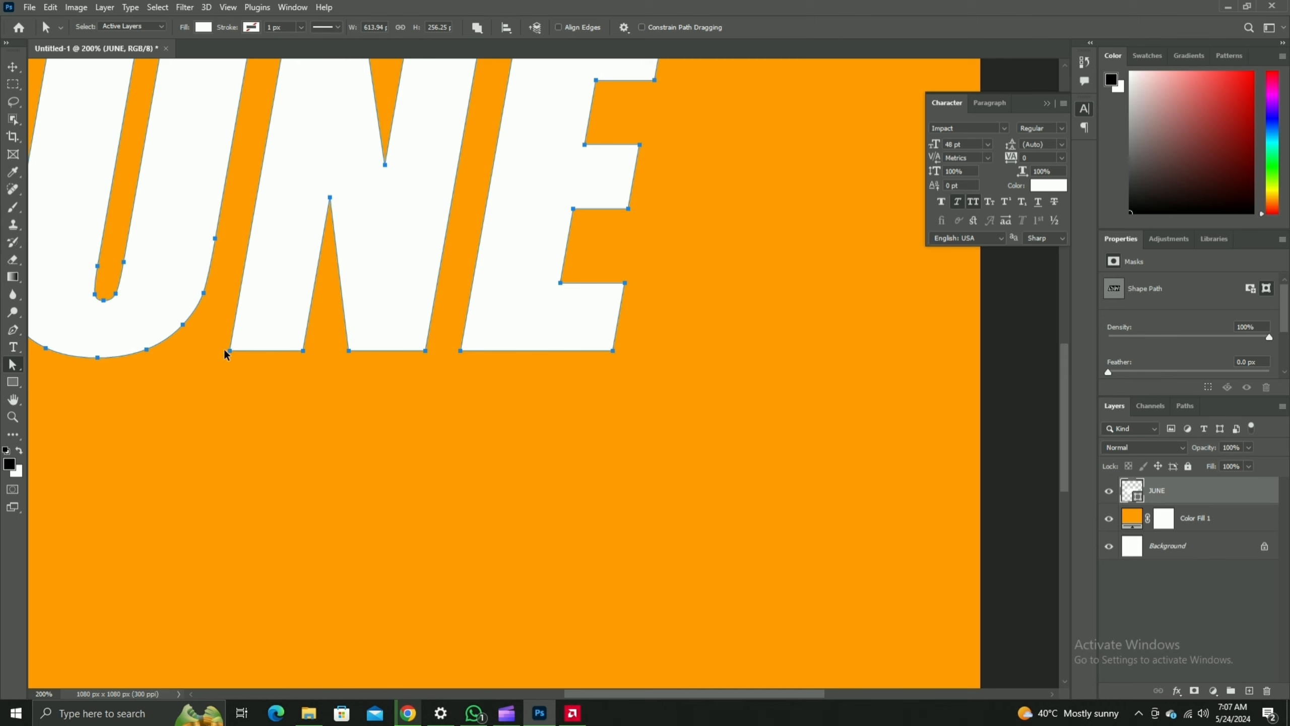
Extend the N's lower-left leg along its slant past the canvas's bottom edge by moving its two bottom anchor points
drag(229, 350, 230, 370)
key(ctrl+z)
drag(302, 351, 296, 403)
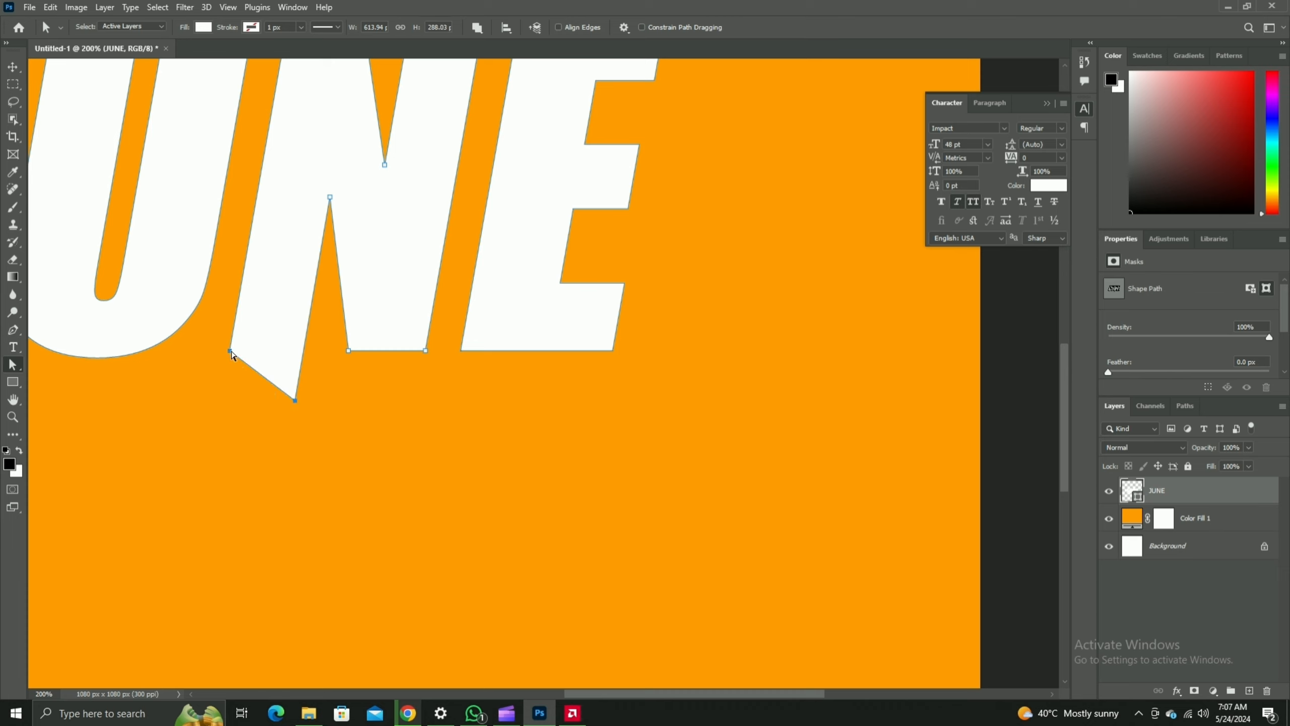
drag(229, 353, 214, 398)
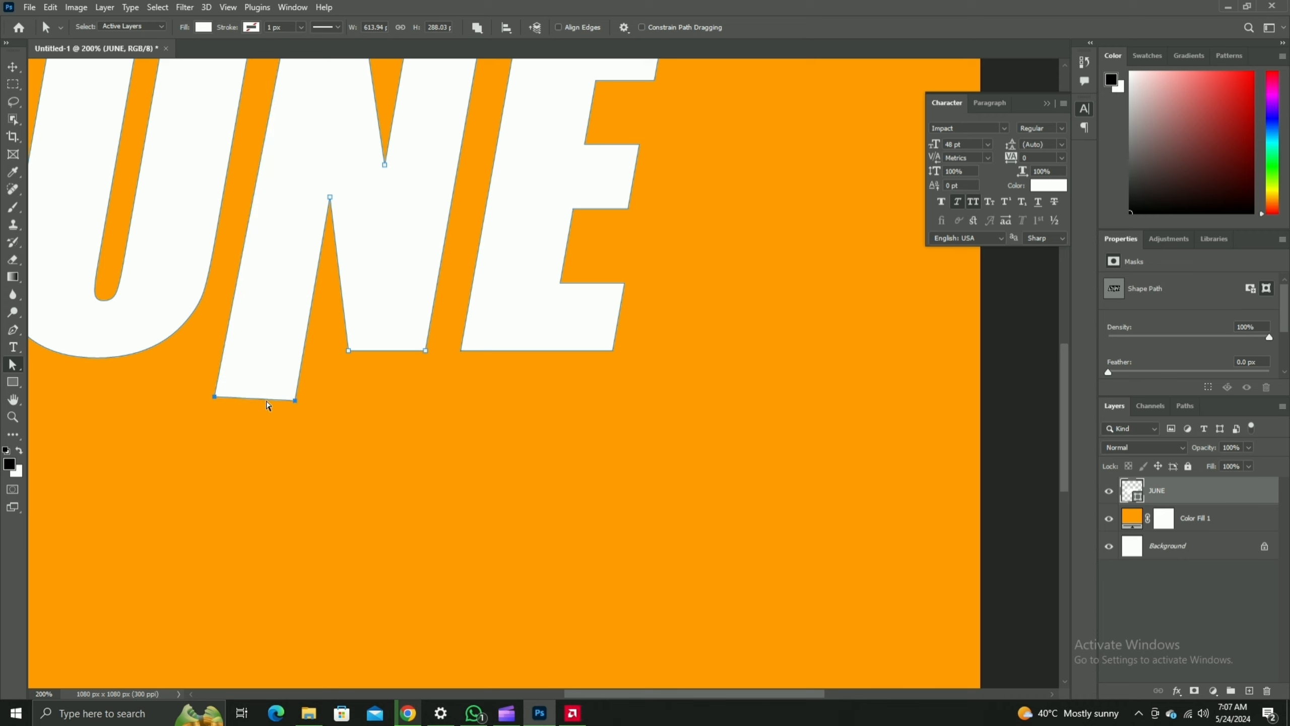
drag(295, 401, 182, 674)
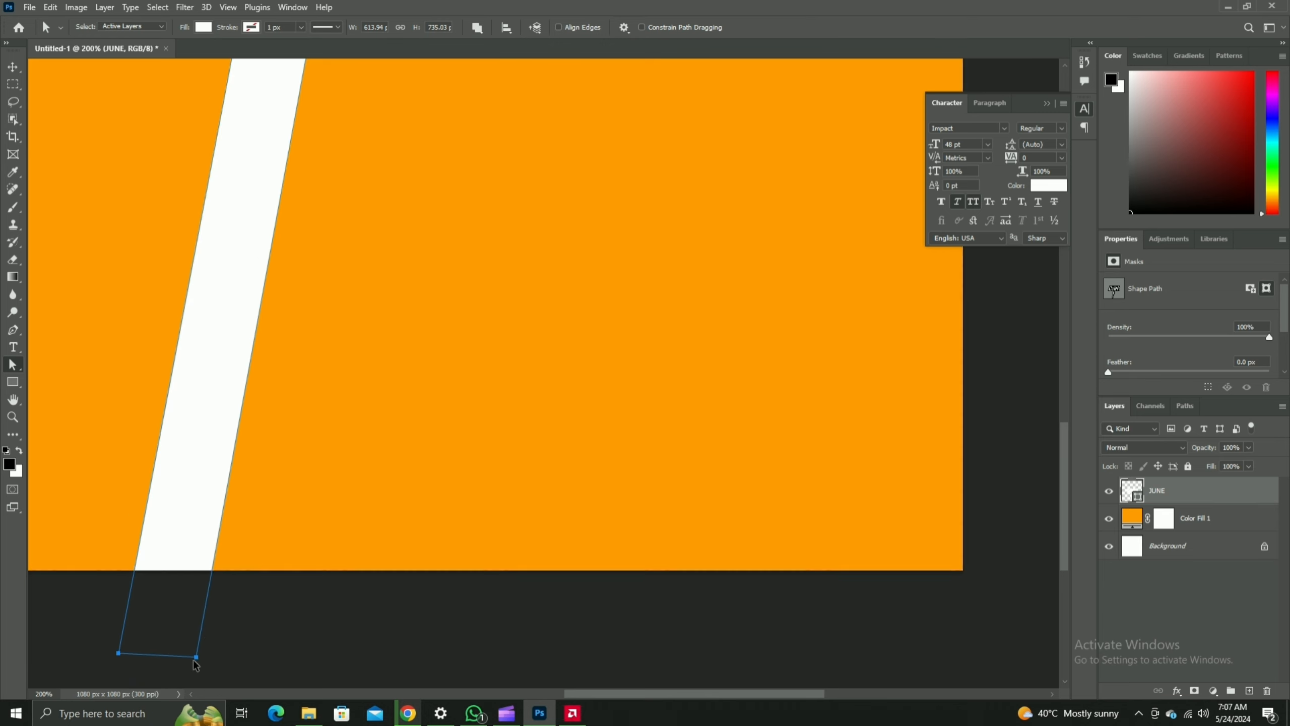
key(ctrl+minus)
scroll(635, 554, up, 5)
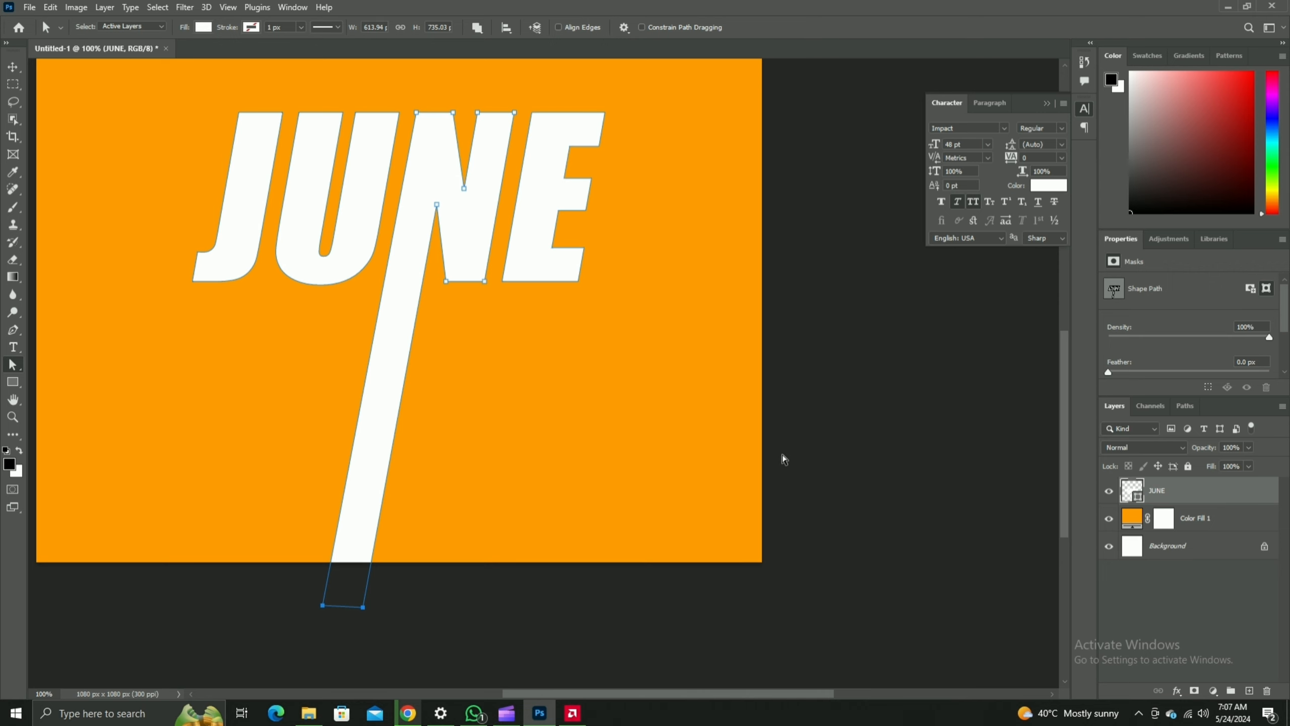
Extend the N's right stem along its slant past the canvas's top edge by moving its two top anchor points
scroll(854, 431, up, 3)
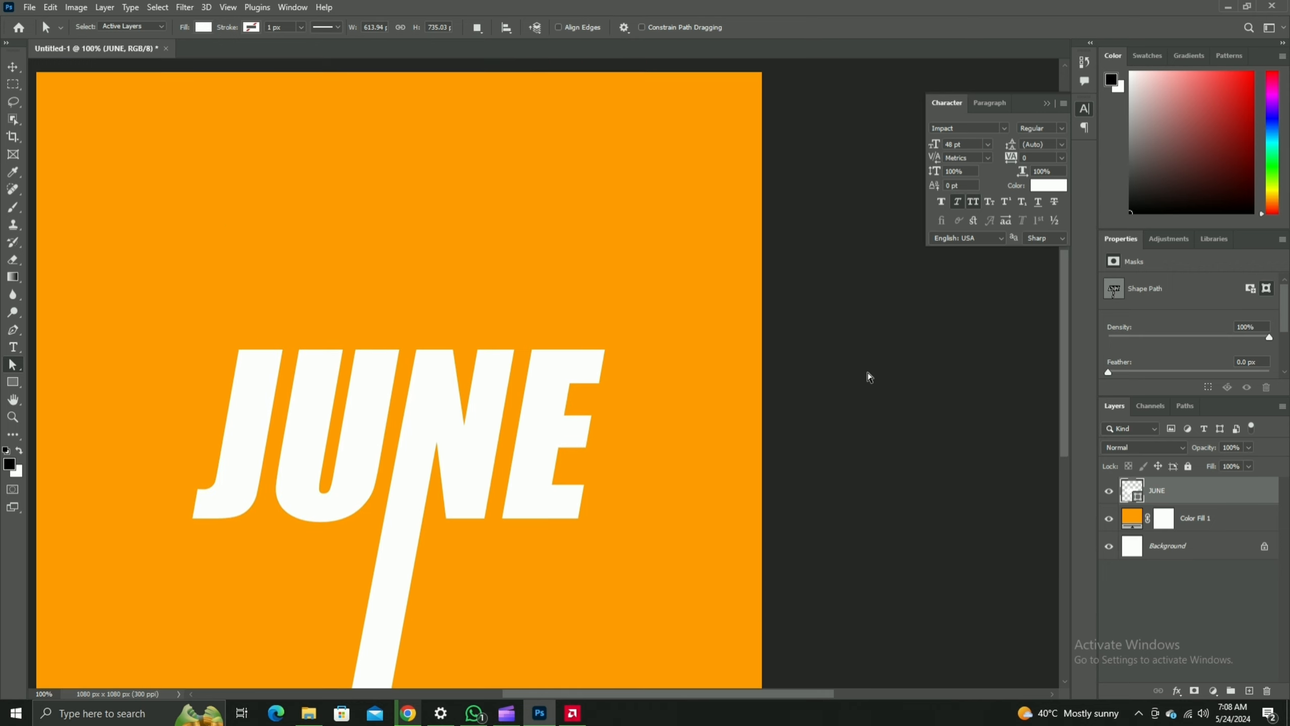
key(ctrl+plus)
key(ctrl+plus)
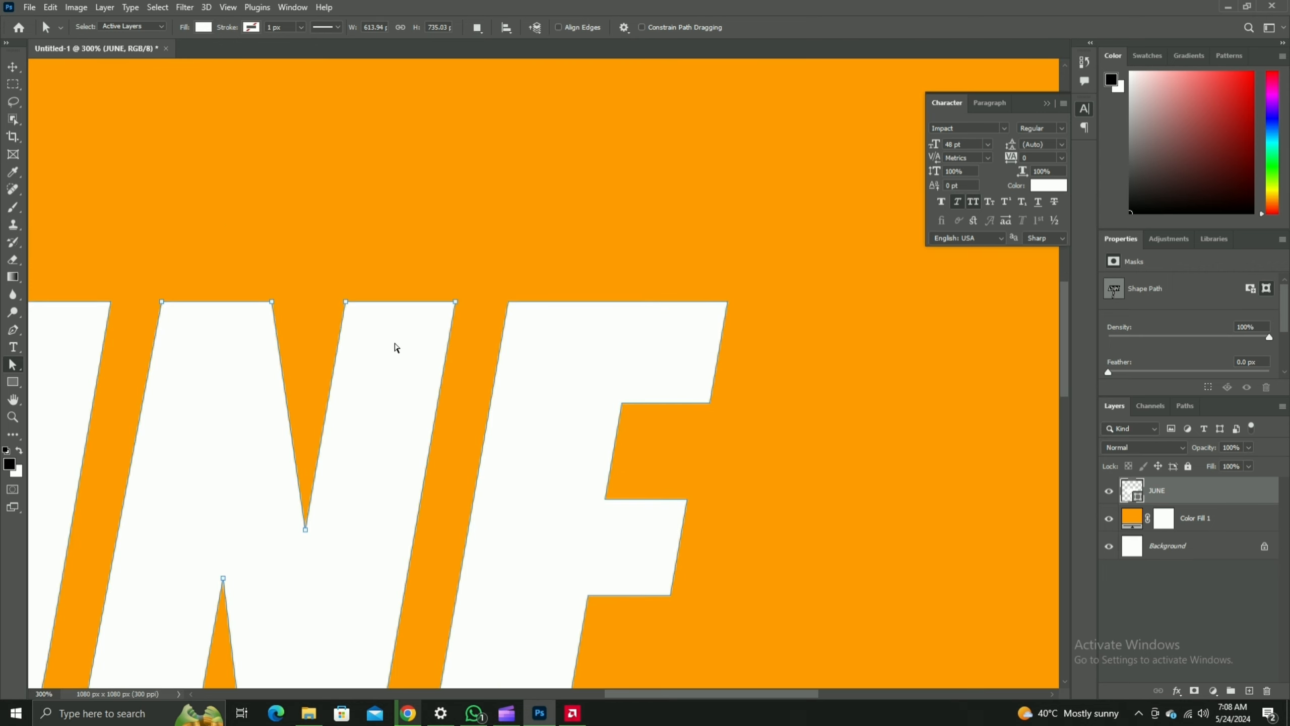
click(455, 301)
shift+click(346, 301)
key(ctrl+minus)
key(ctrl+minus)
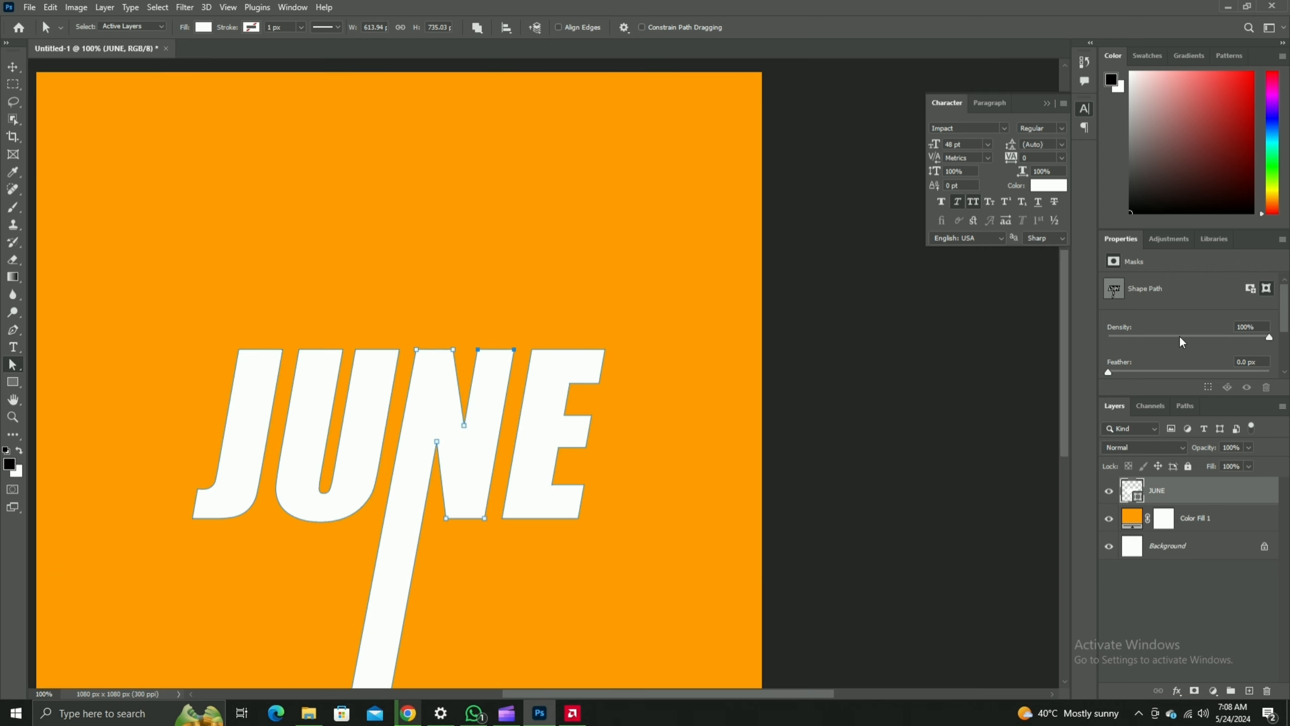
mouse_move(514, 352)
mouse_down()
mouse_move(534, 185)
mouse_move(553, 181)
mouse_move(549, 124)
mouse_move(567, 65)
mouse_move(579, 67)
mouse_up()
click(852, 449)
scroll(861, 620, down, 3)
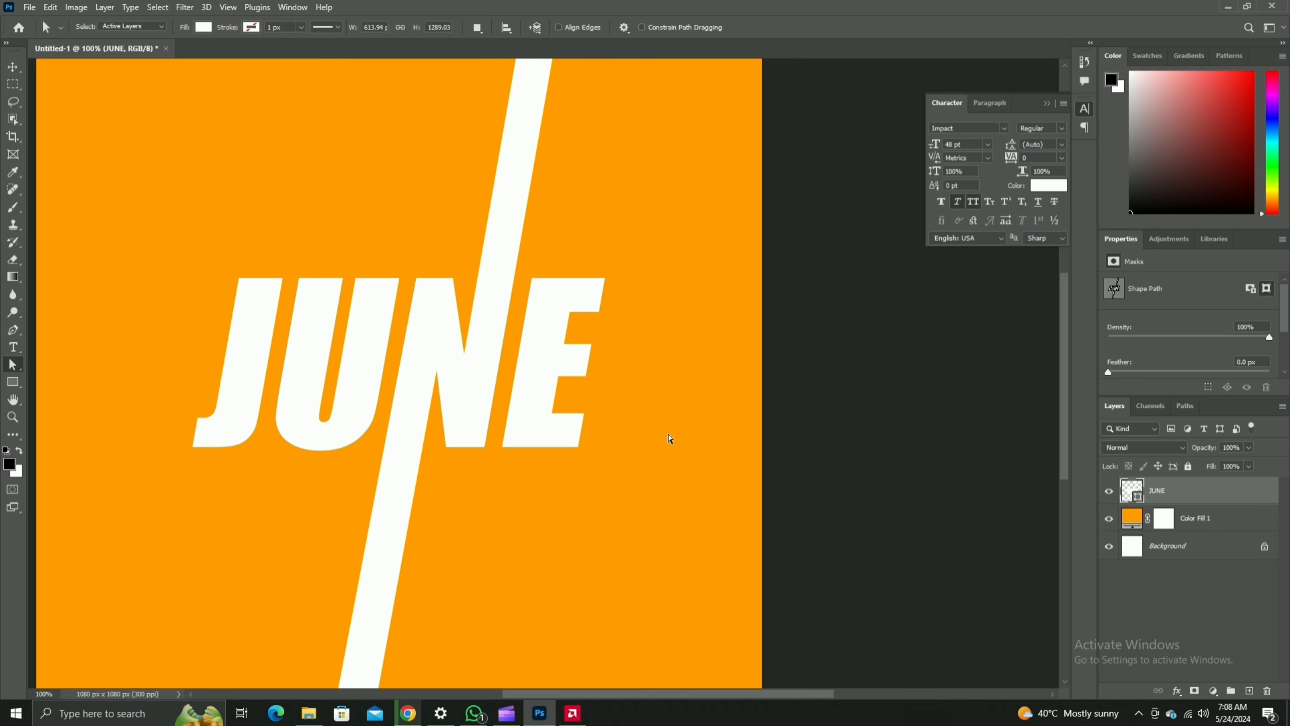
scroll(669, 438, up, 1)
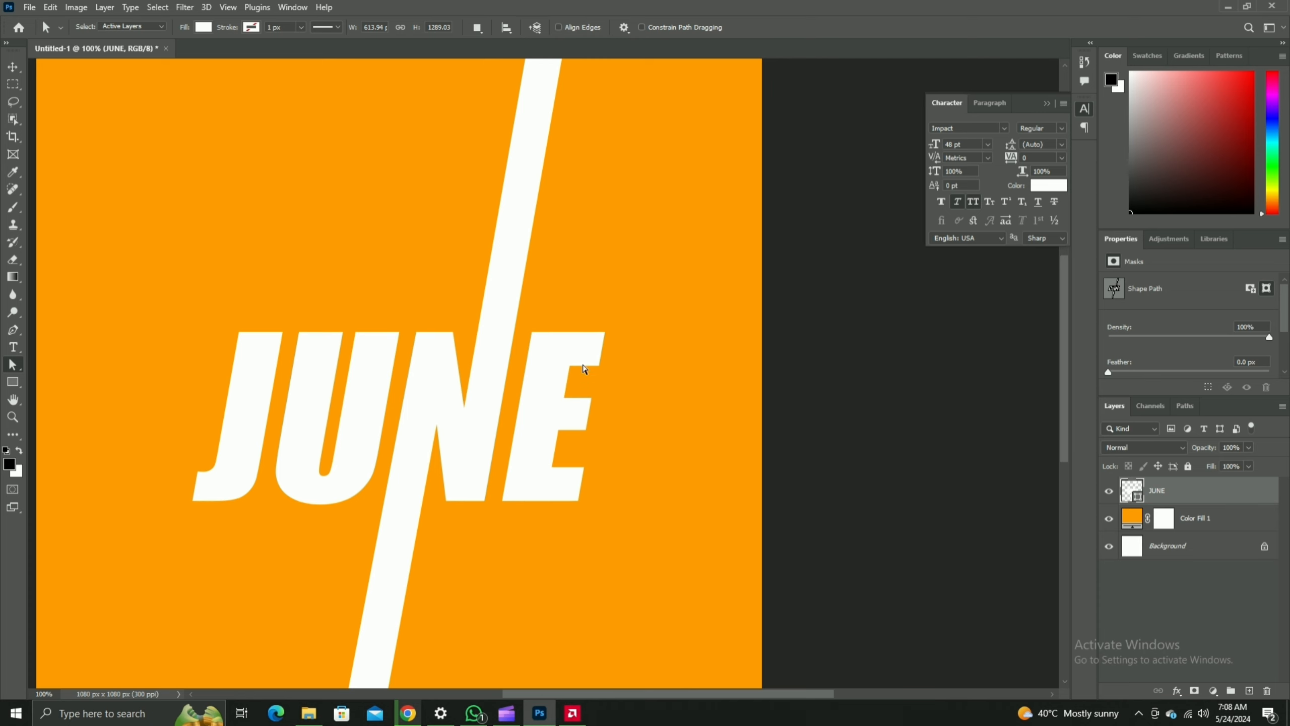
Stretch the E's top arm horizontally past the canvas's right edge by moving its two end anchor points
click(599, 367)
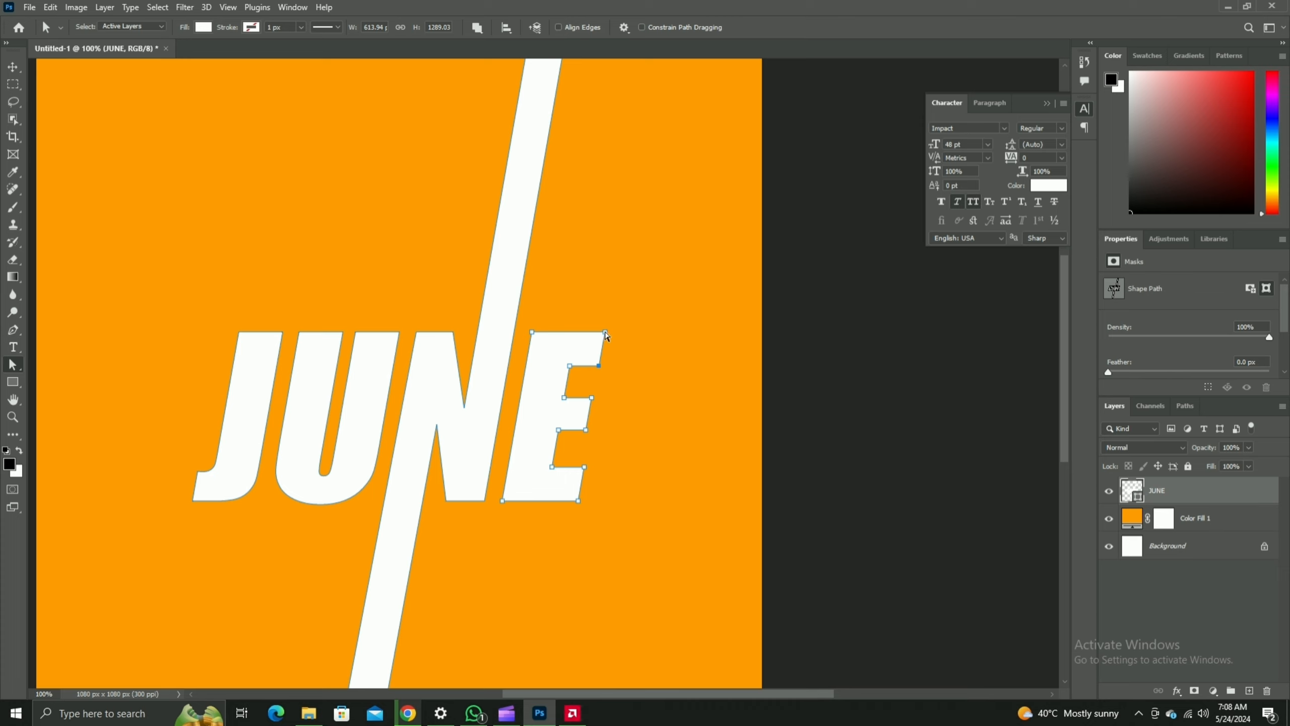
drag(600, 365, 787, 334)
key(ctrl+z)
click(828, 425)
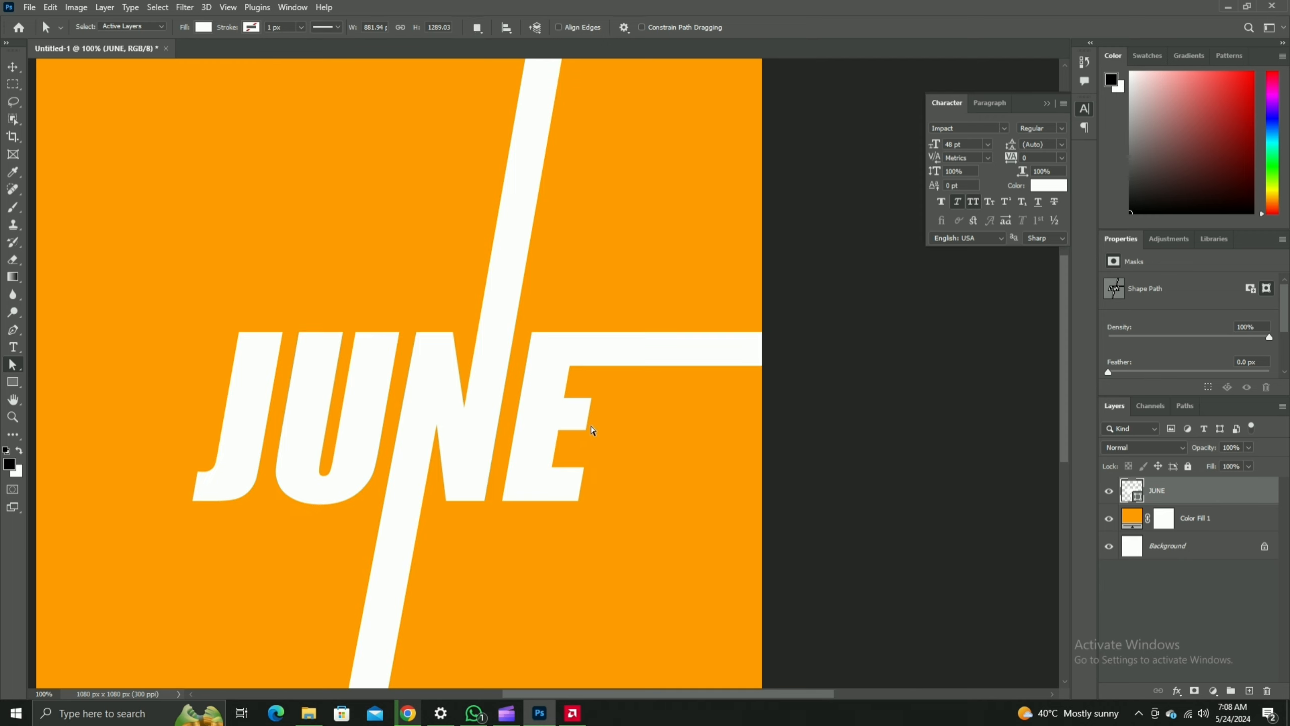
Stretch the E's bottom arm horizontally past the canvas's right edge by moving its two end anchor points
click(583, 474)
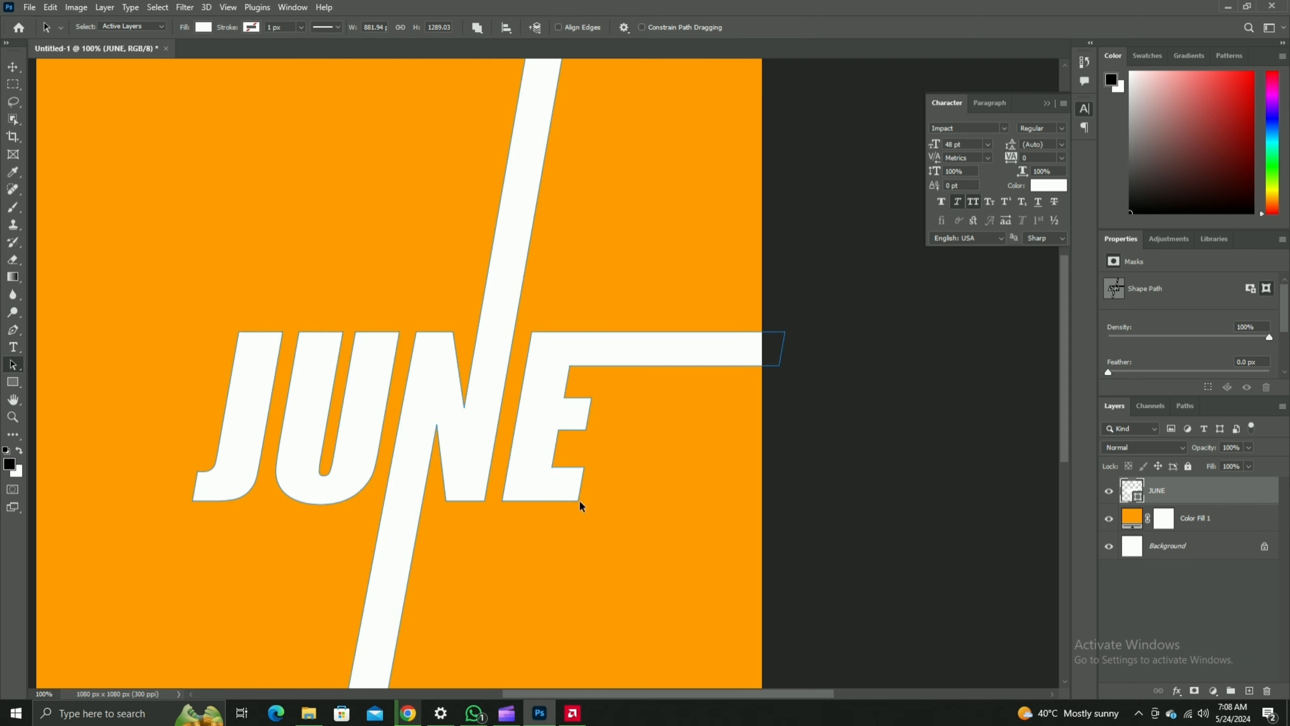
click(583, 474)
scroll(580, 502, left, 3)
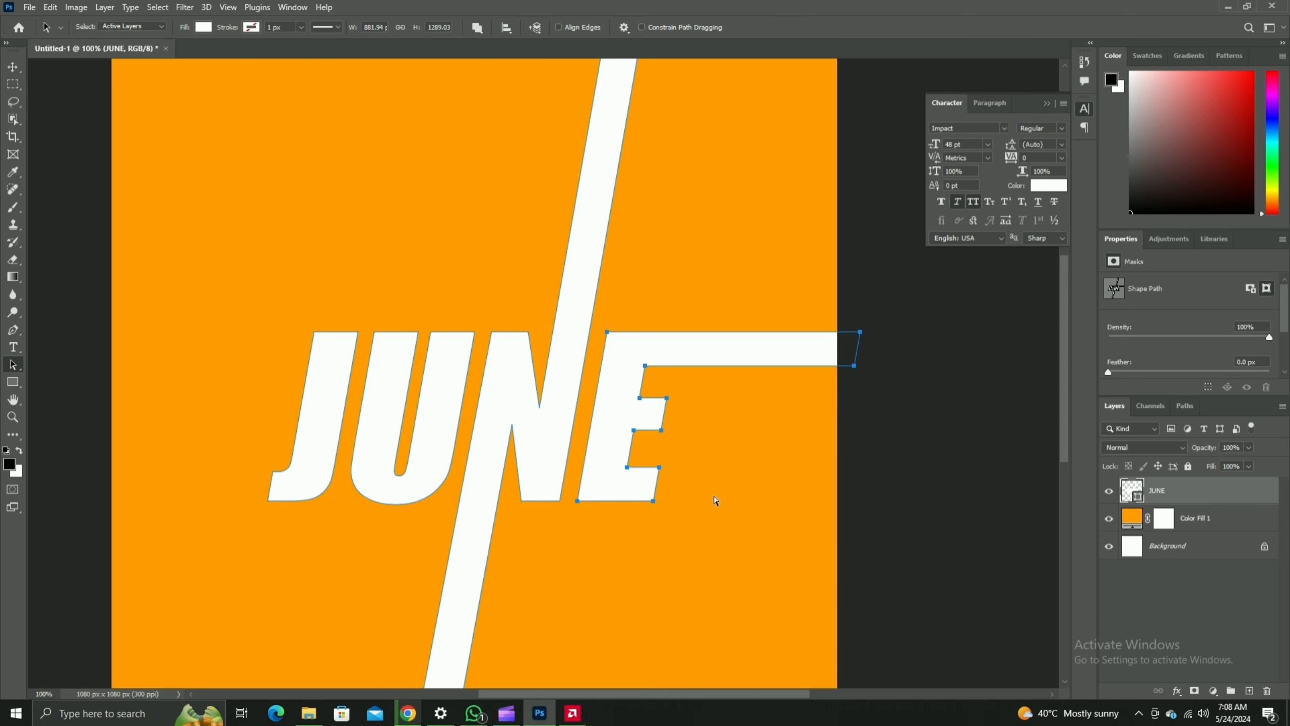
click(660, 468)
drag(655, 503, 869, 504)
click(907, 522)
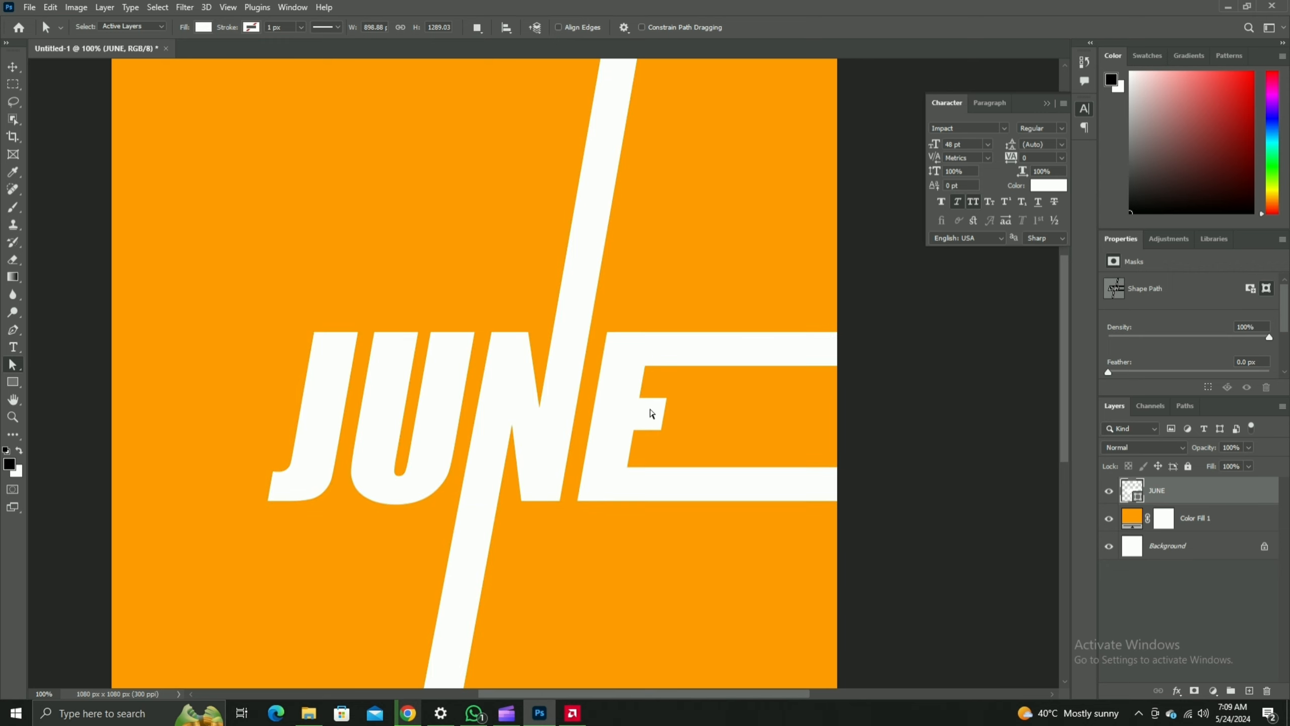
Stretch the J's lower tail horizontally past the canvas's left edge by moving its end anchor points
drag(807, 693, 727, 694)
click(524, 501)
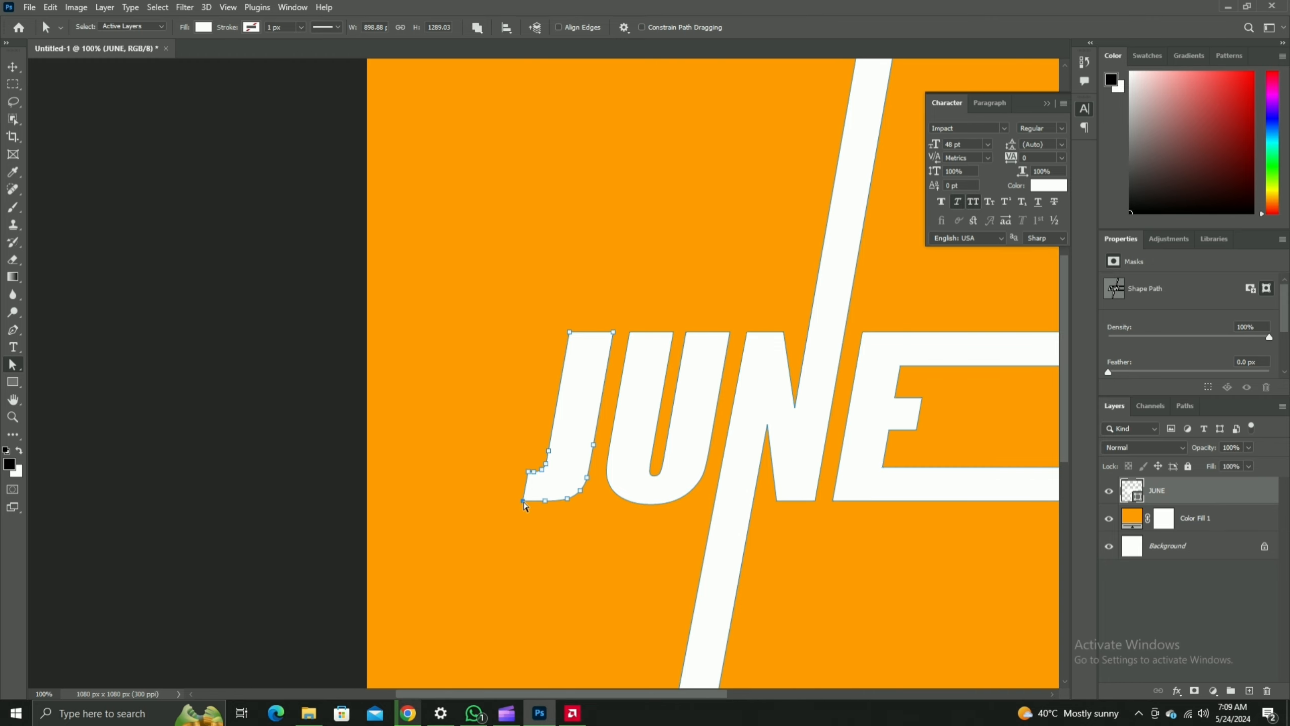
drag(528, 476, 311, 470)
click(287, 418)
scroll(968, 627, right, 5)
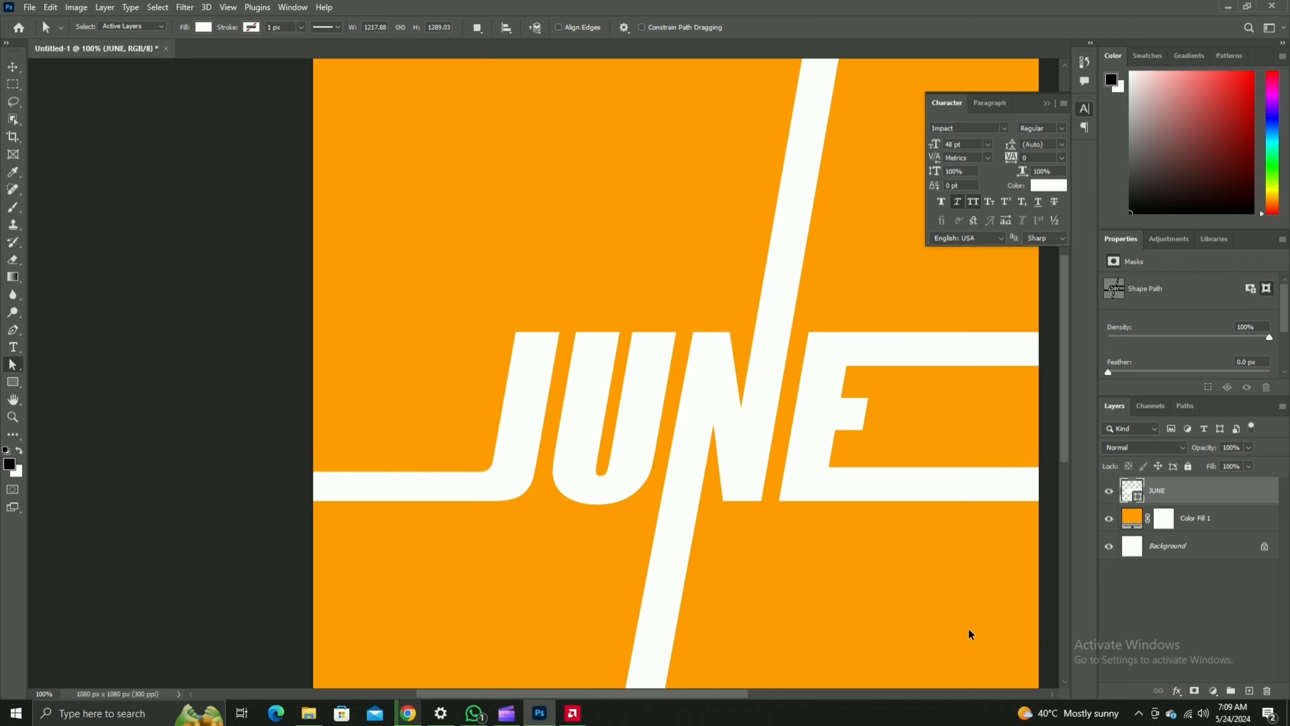
key(ctrl+minus)
key(ctrl+minus)
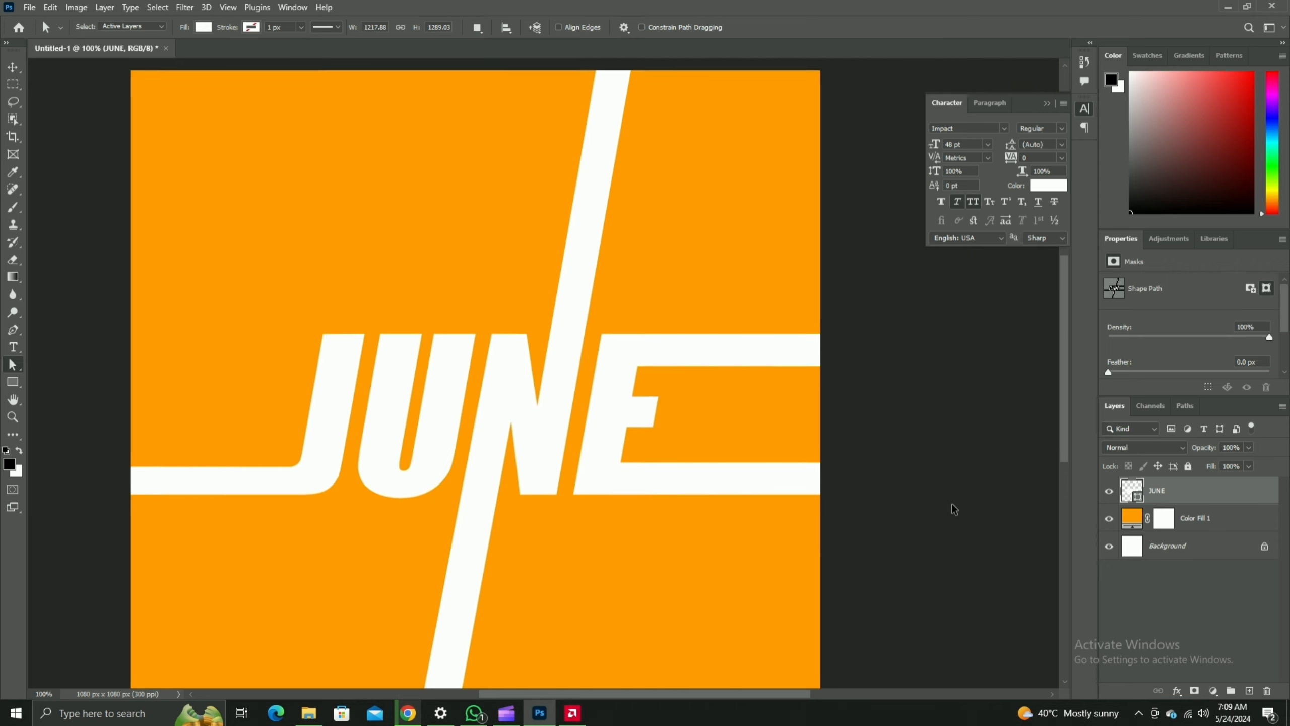
scroll(790, 558, up, 2)
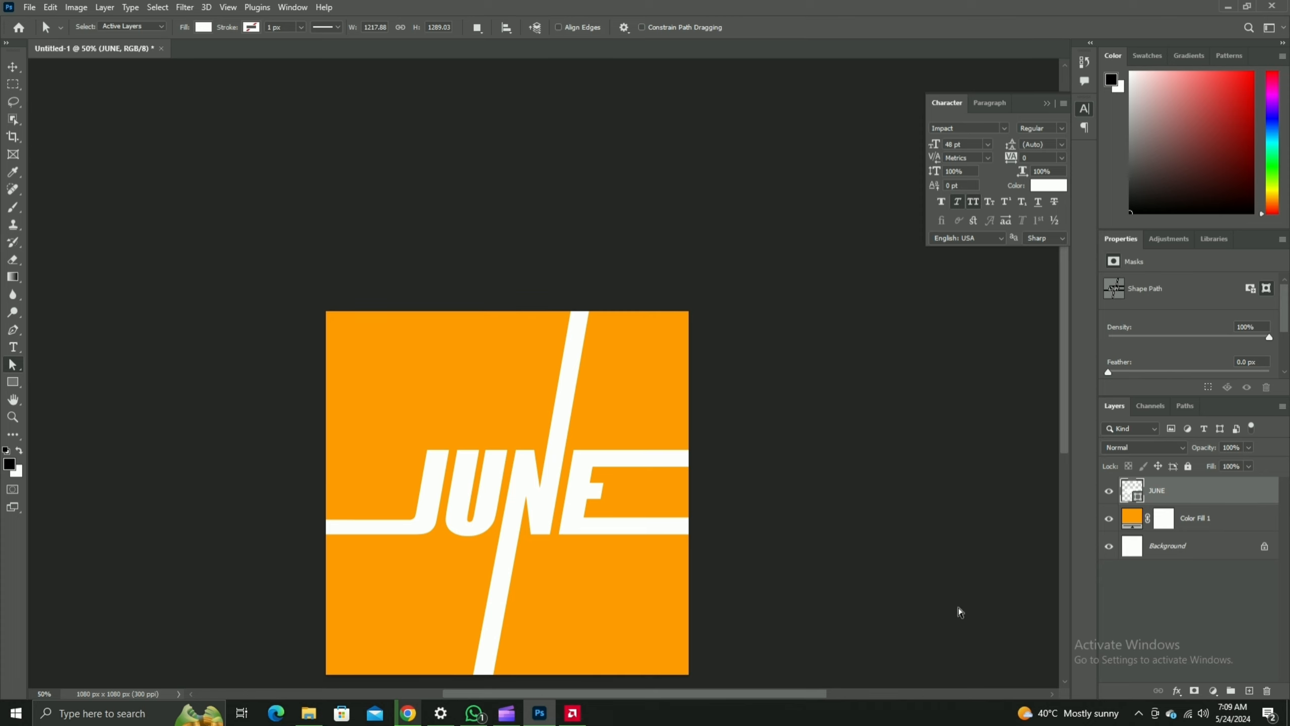
Try to lengthen the E's middle arm by moving its end anchor points, and undo the change
click(599, 497)
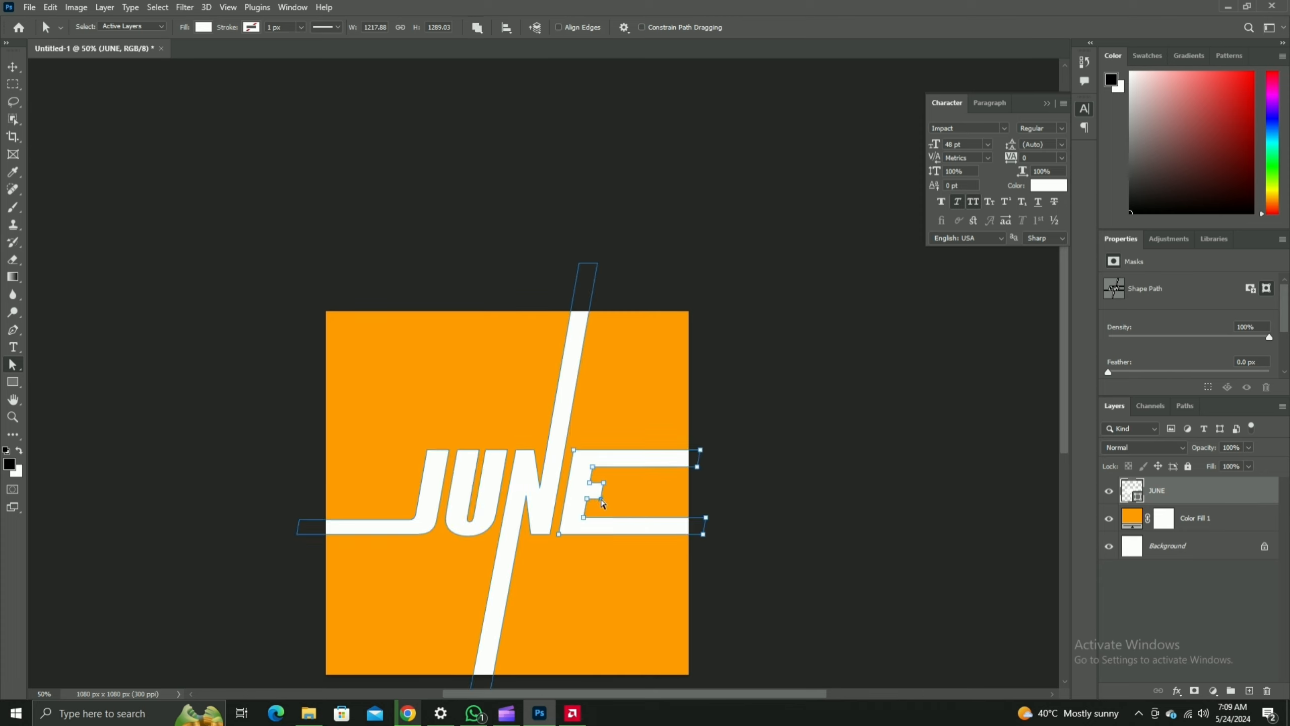
drag(610, 488, 657, 490)
key(ctrl+z)
key(ctrl+plus)
key(ctrl+plus)
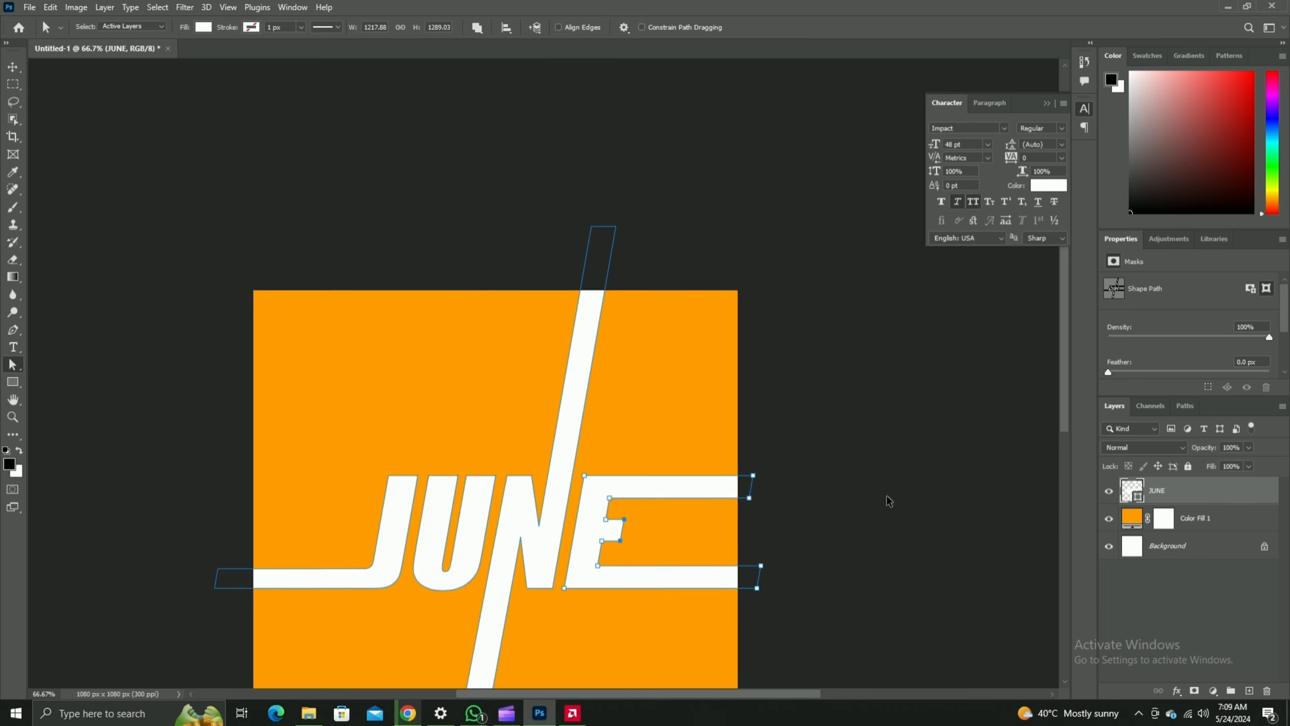
drag(662, 628, 748, 627)
click(897, 598)
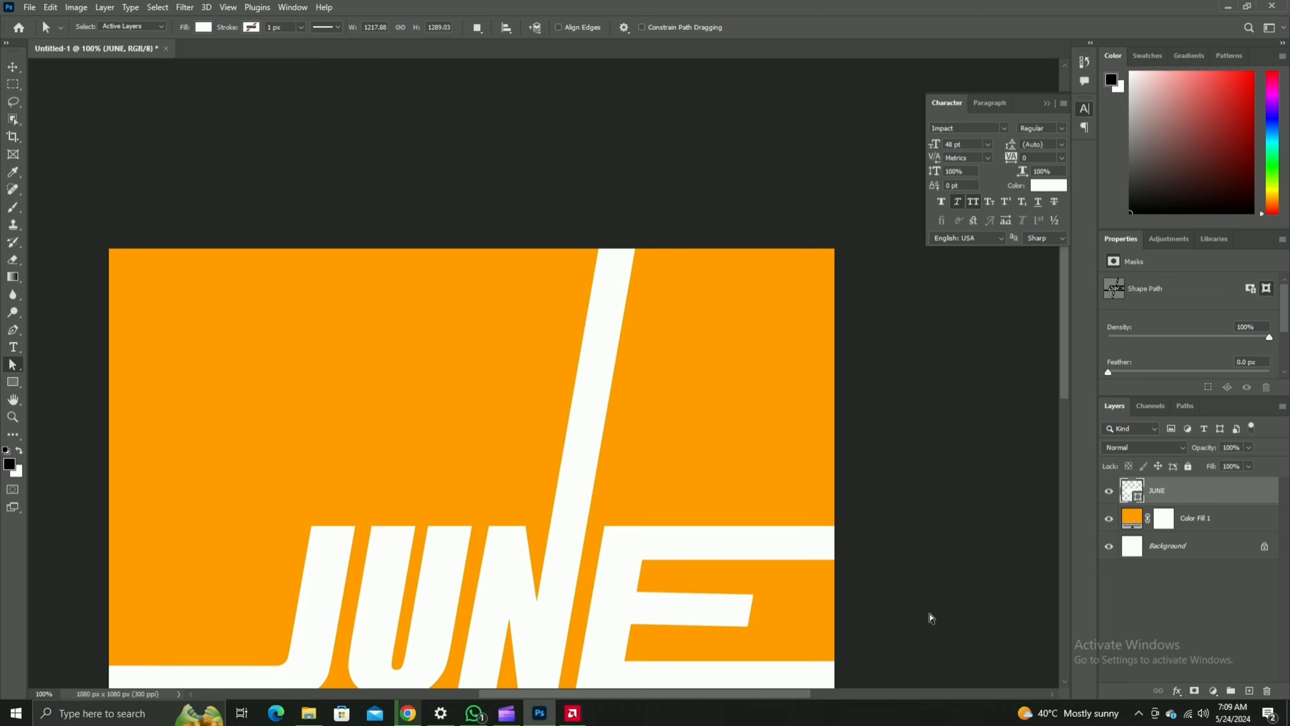
scroll(926, 630, down, 3)
scroll(923, 651, down, 2)
key(ctrl+z)
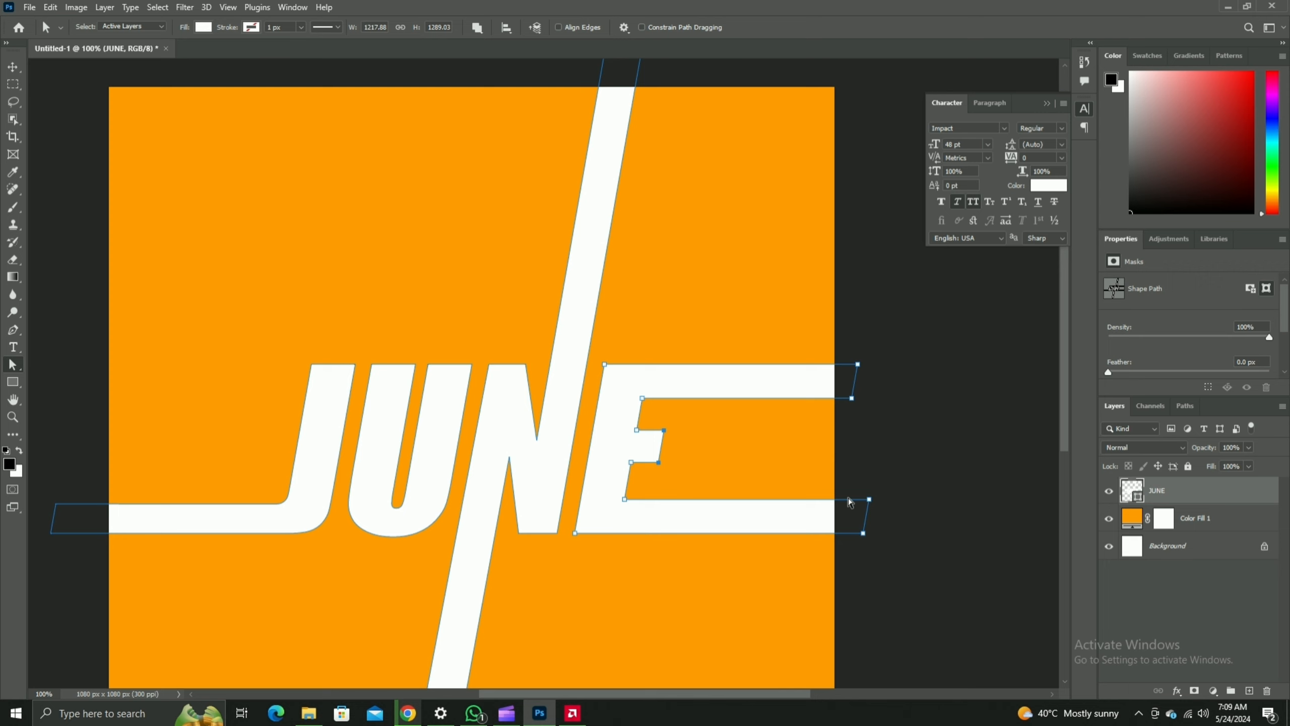
click(930, 555)
Extend the U's left stem along its slant past the canvas's top edge by moving its two top anchor points
scroll(460, 475, up, 2)
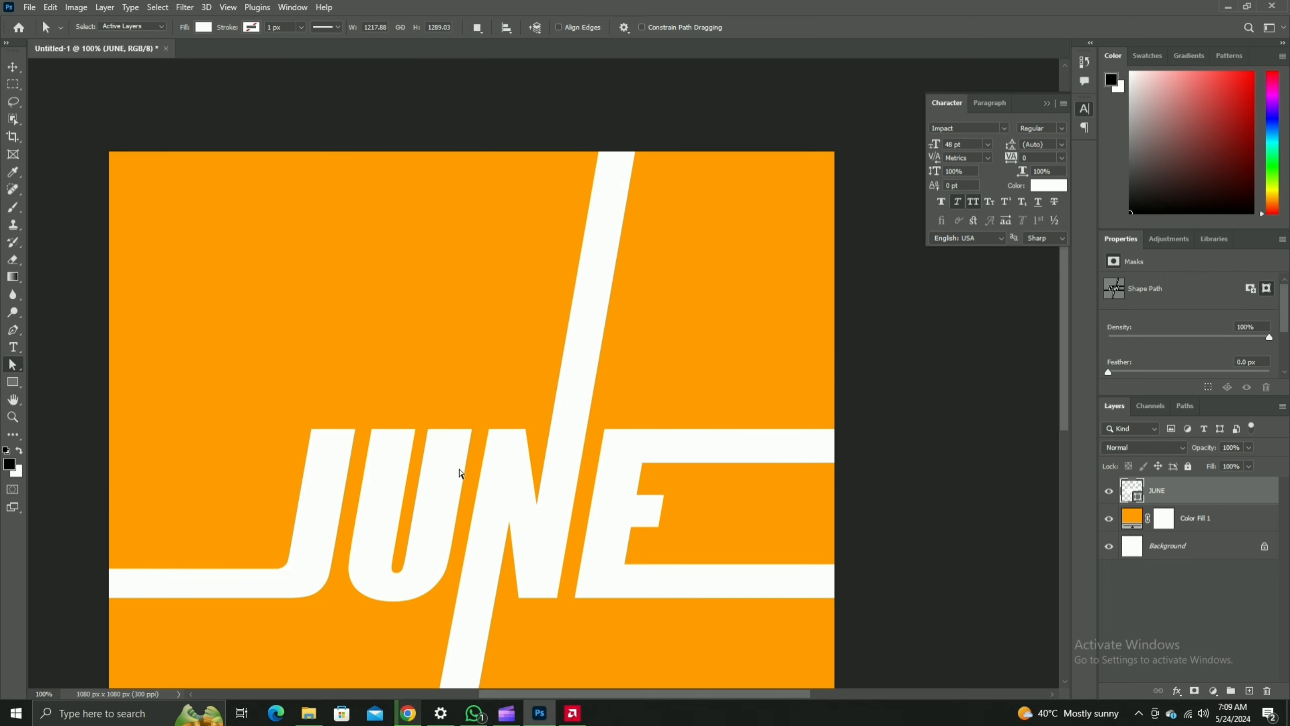
click(387, 445)
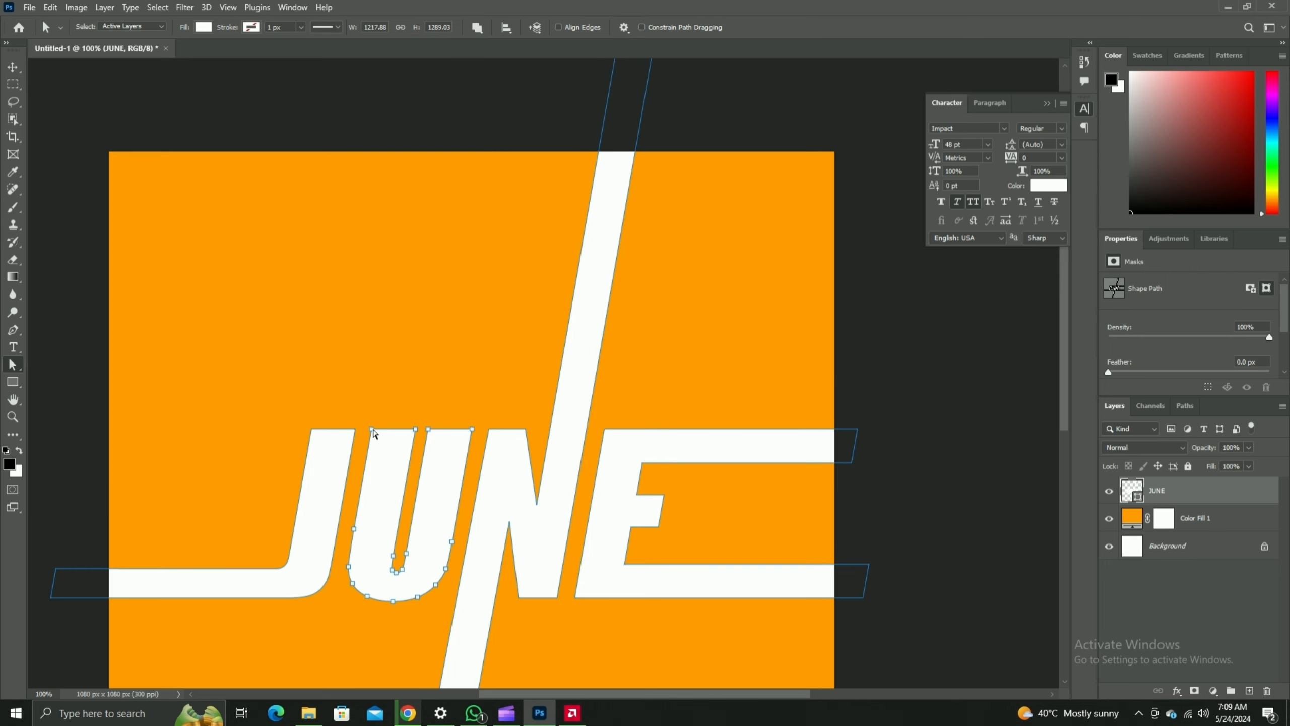
click(372, 429)
drag(416, 432, 479, 77)
click(908, 454)
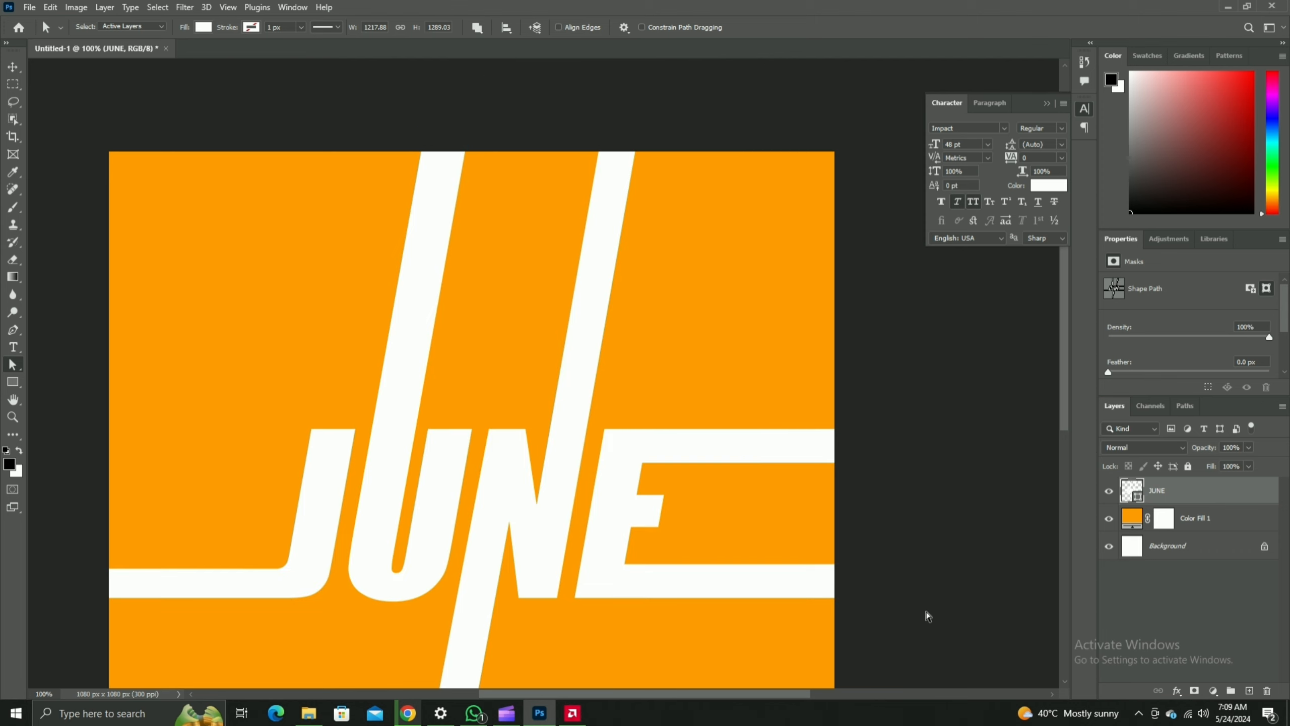
scroll(918, 617, down, 3)
scroll(917, 612, down, 1)
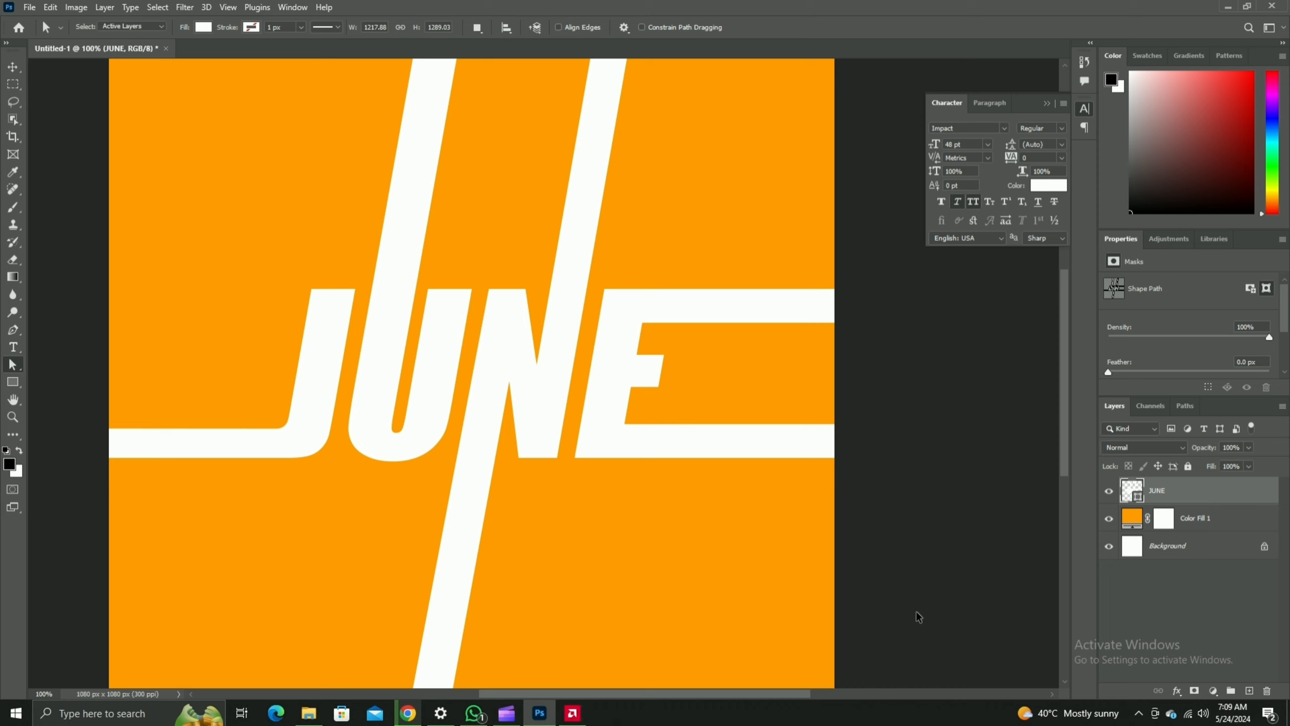
key(ctrl+minus)
scroll(882, 597, up, 3)
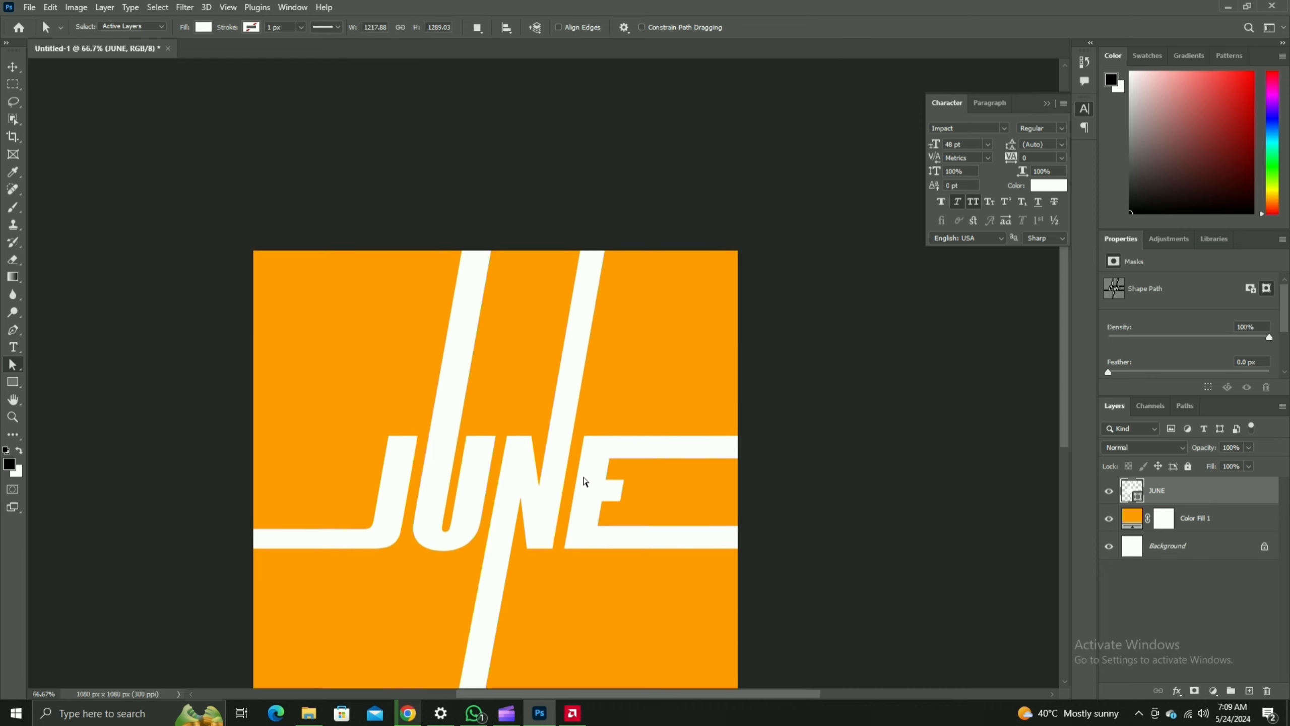
Add the white italic text WELCOME above JUNE on the canvas and set its font size to 16 pt
click(12, 348)
scroll(386, 420, up, 1)
scroll(469, 577, down, 2)
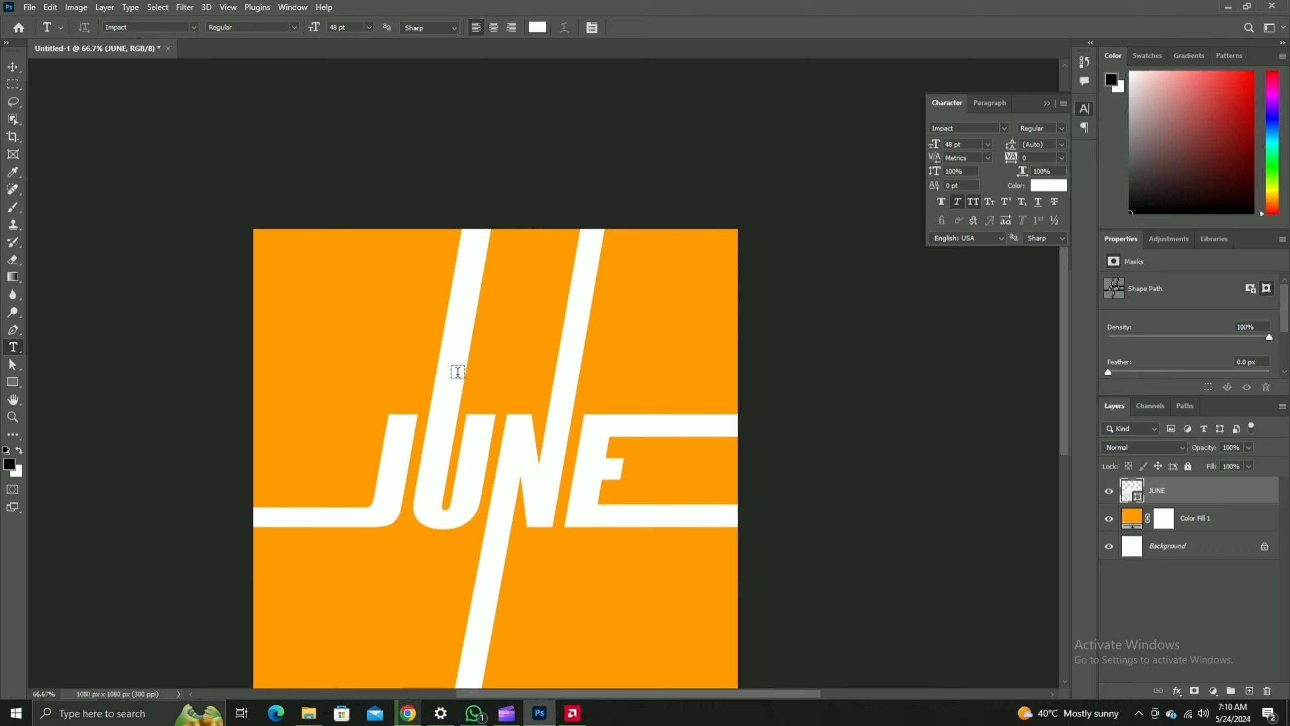
click(334, 370)
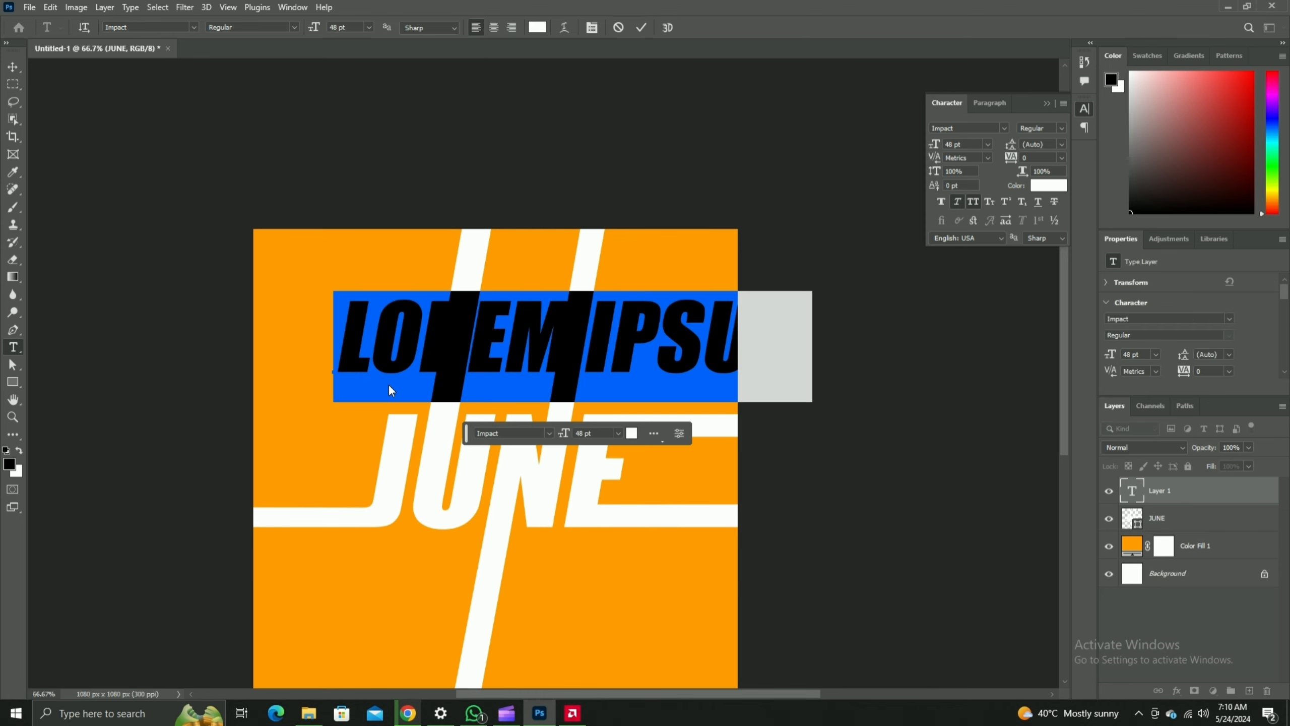
text(WELCOME)
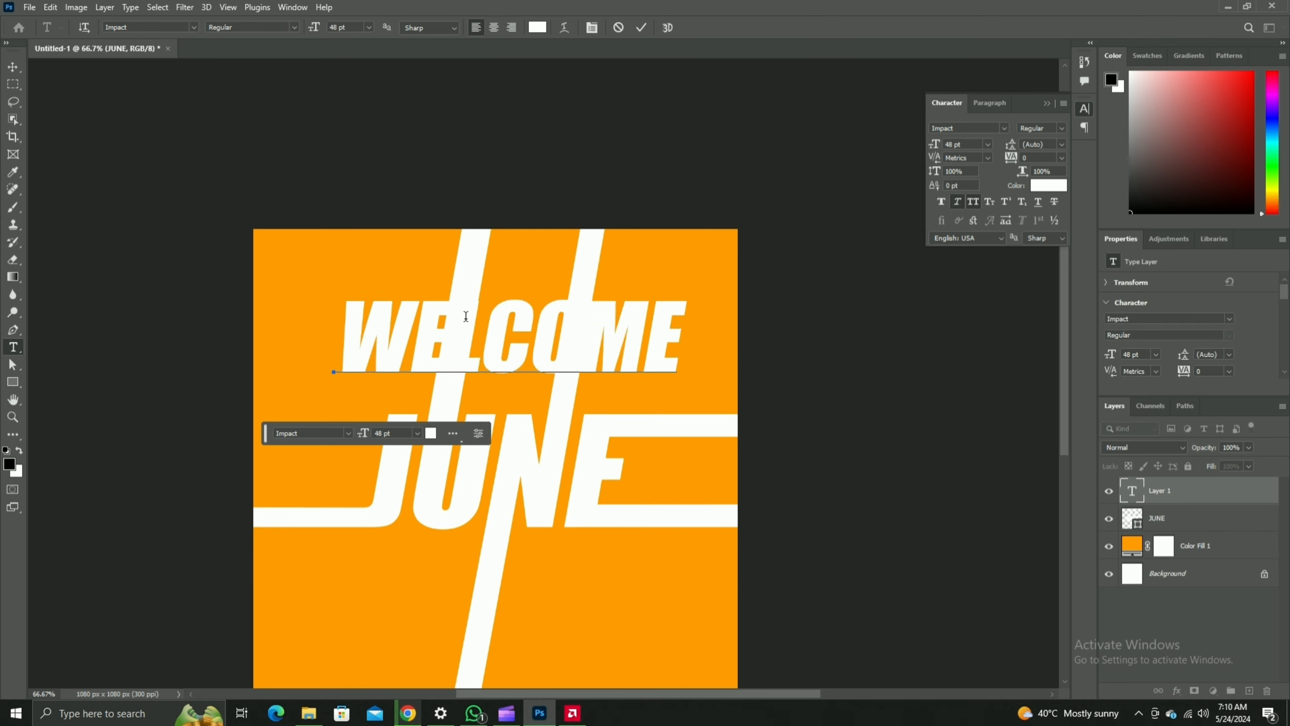
key(ctrl+a)
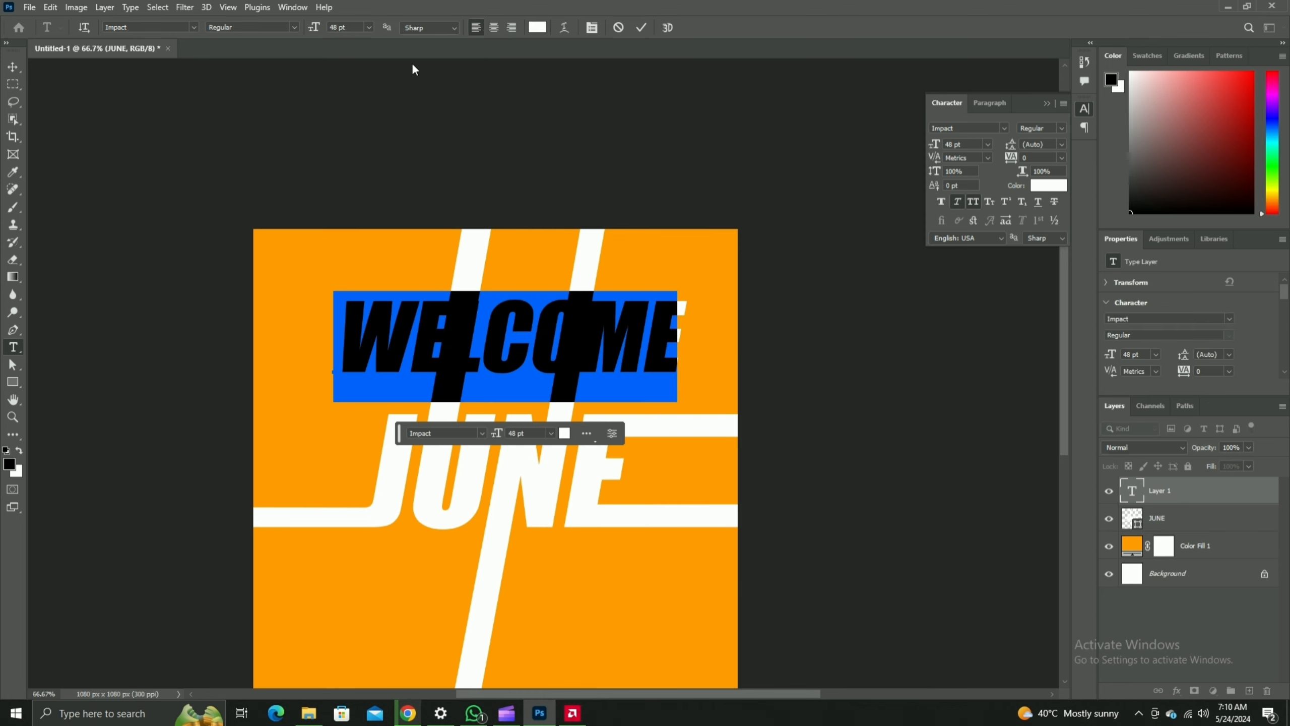
click(369, 28)
click(356, 127)
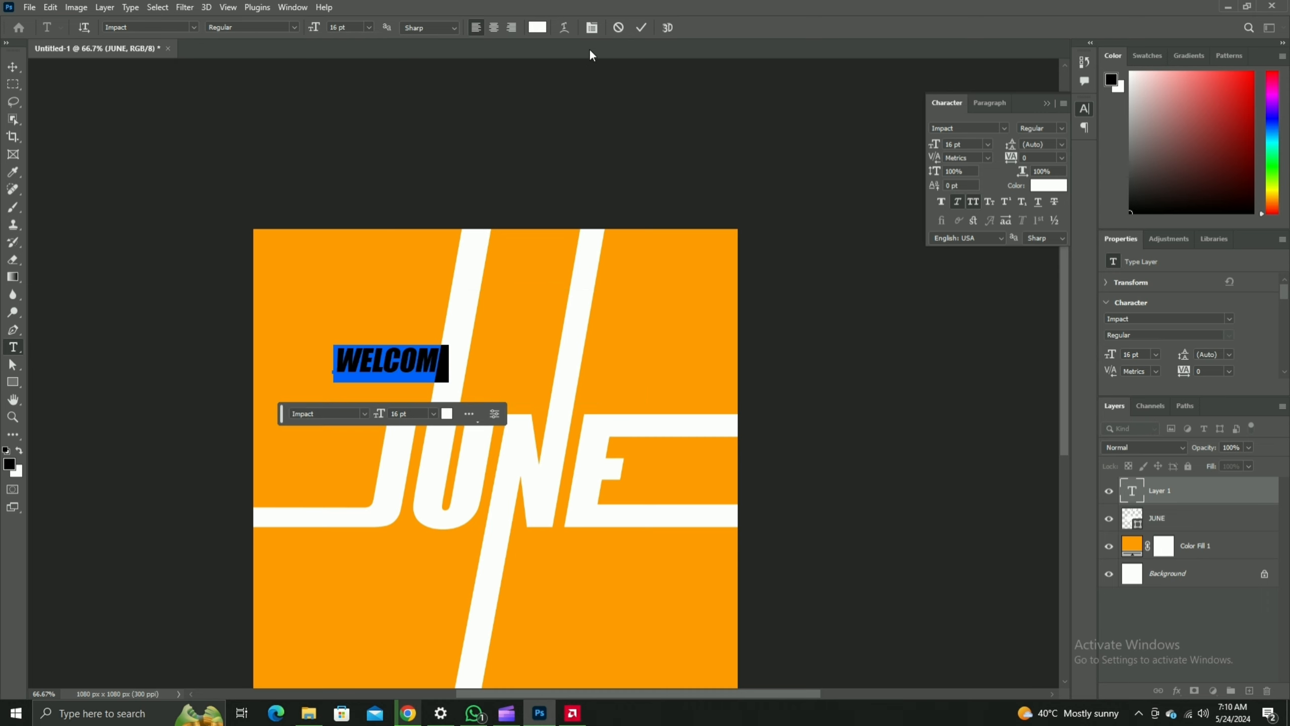
click(641, 29)
Move WELCOME just above the J's extended tail and scale it proportionally to about 73%
click(15, 68)
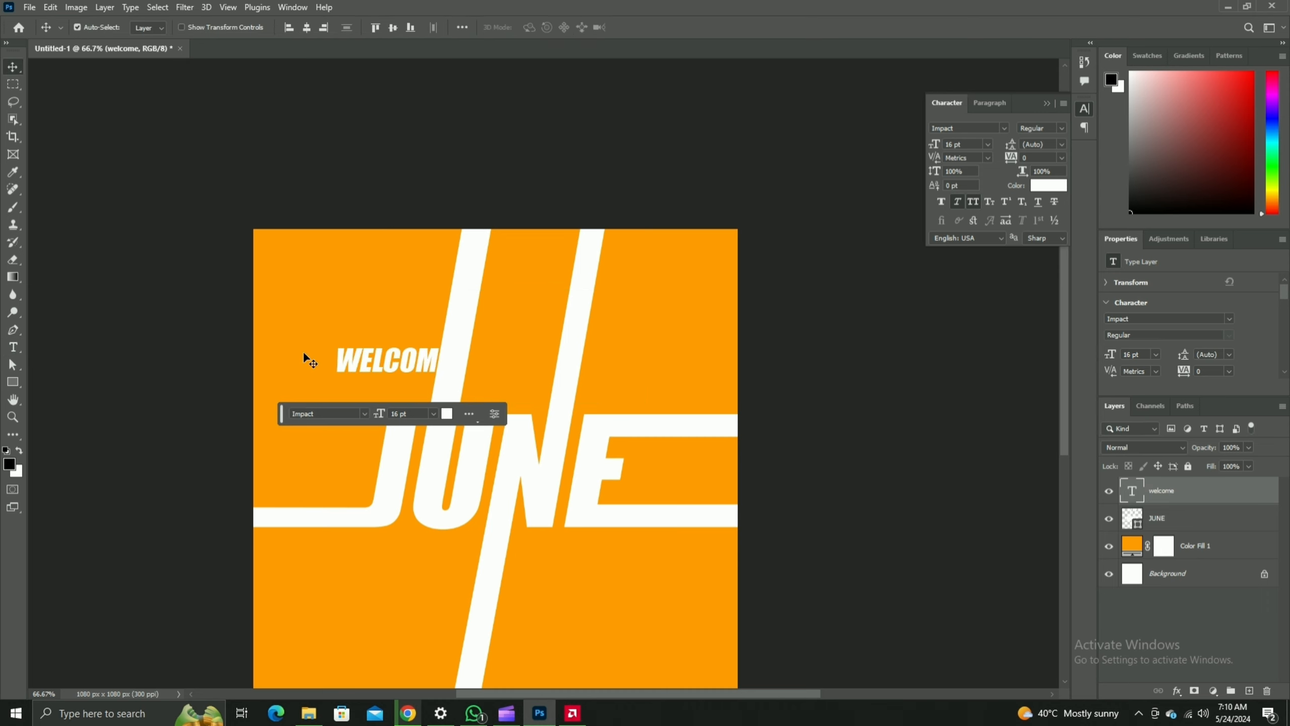
key(ctrl+plus)
drag(312, 358, 200, 556)
key(ctrl+t)
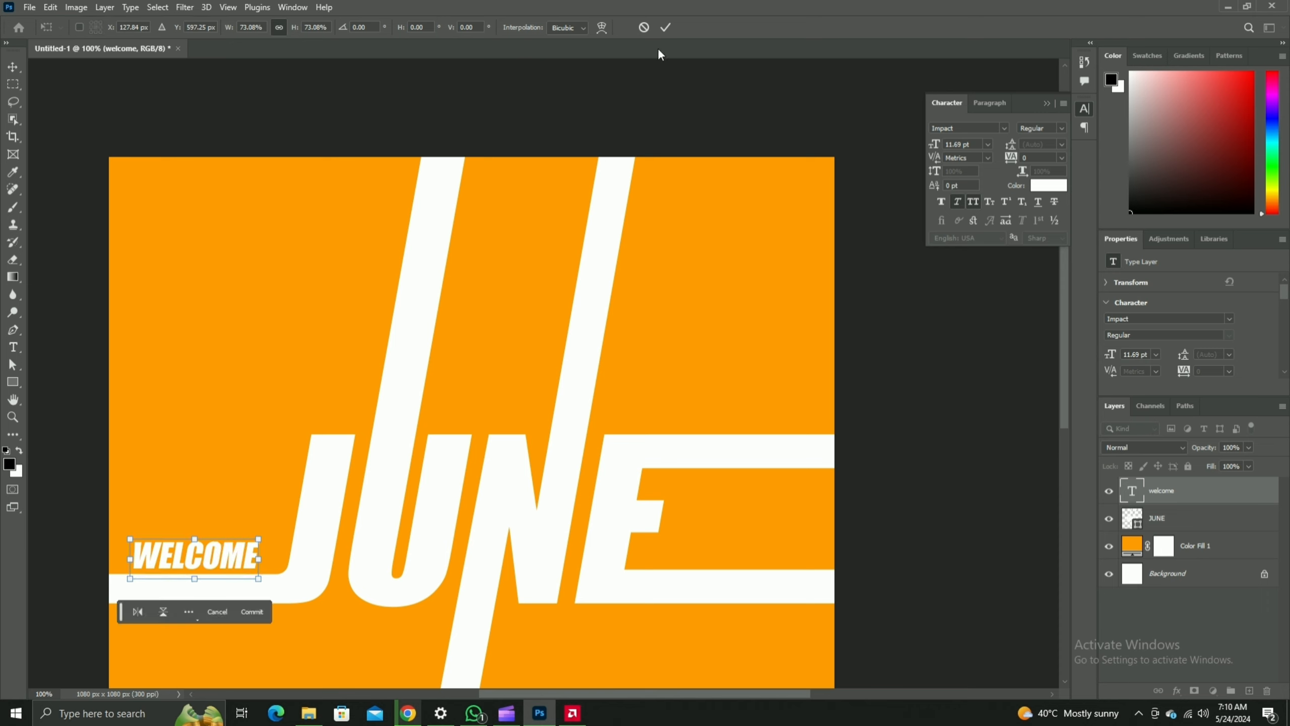
click(666, 28)
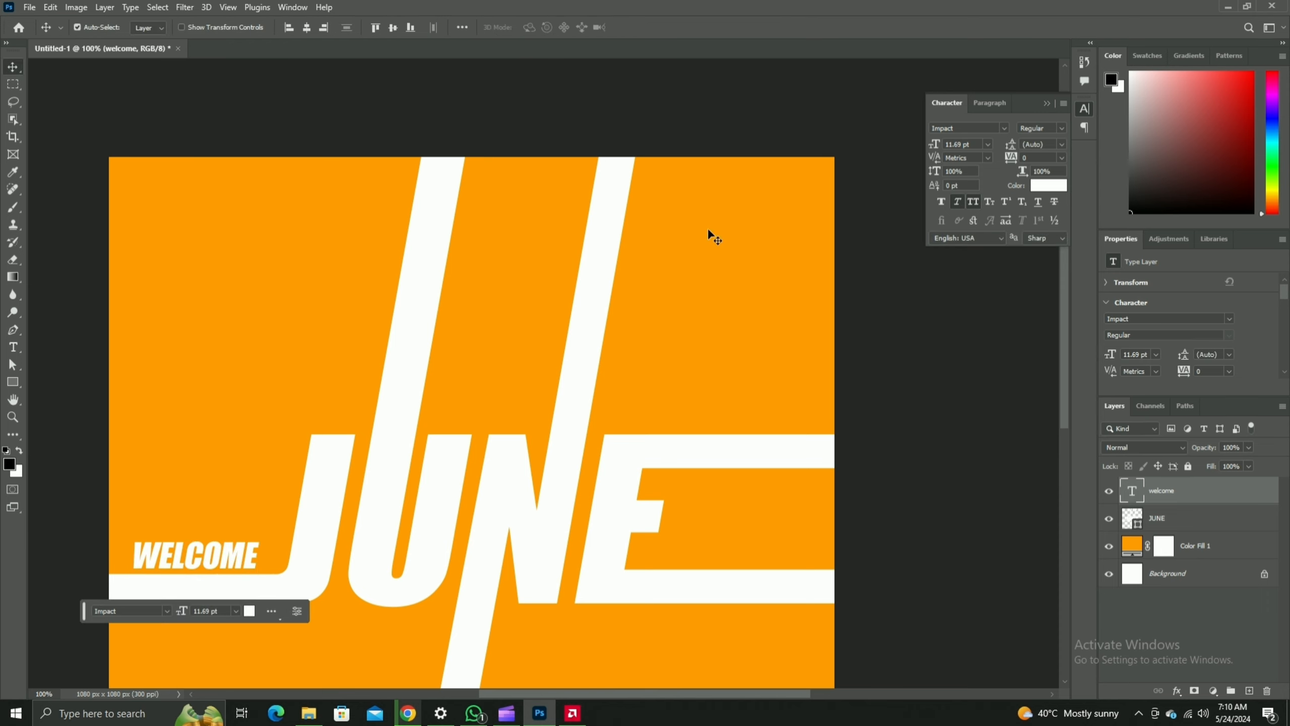
Try the WELCOME text without All Caps and with Faux Bold, and restore its previous style
double_click(216, 554)
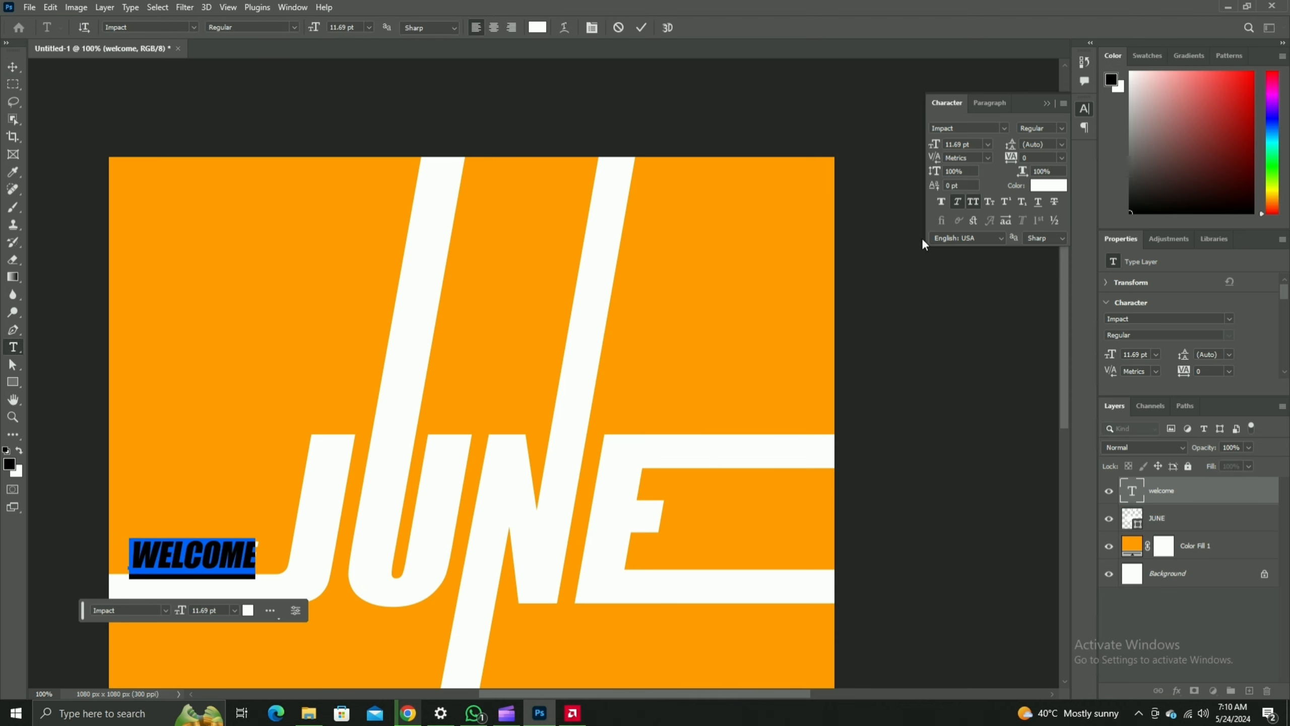
click(971, 204)
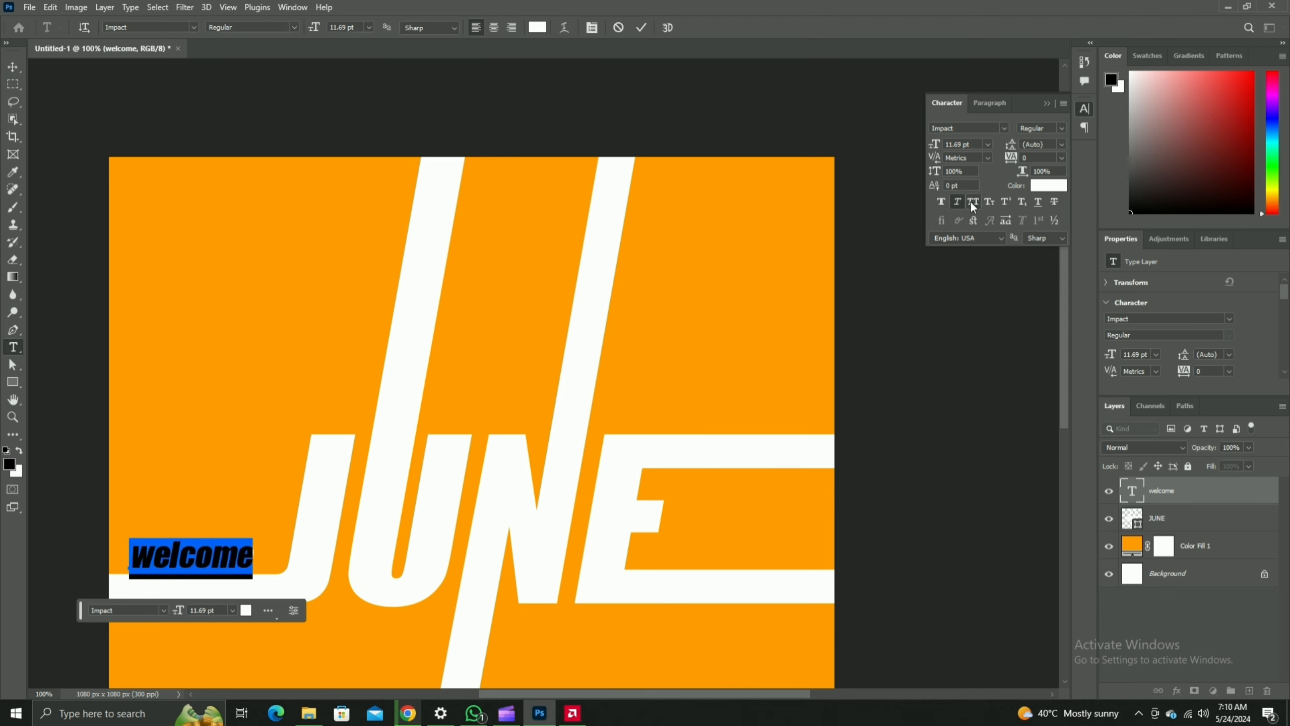
click(938, 204)
click(940, 203)
click(979, 202)
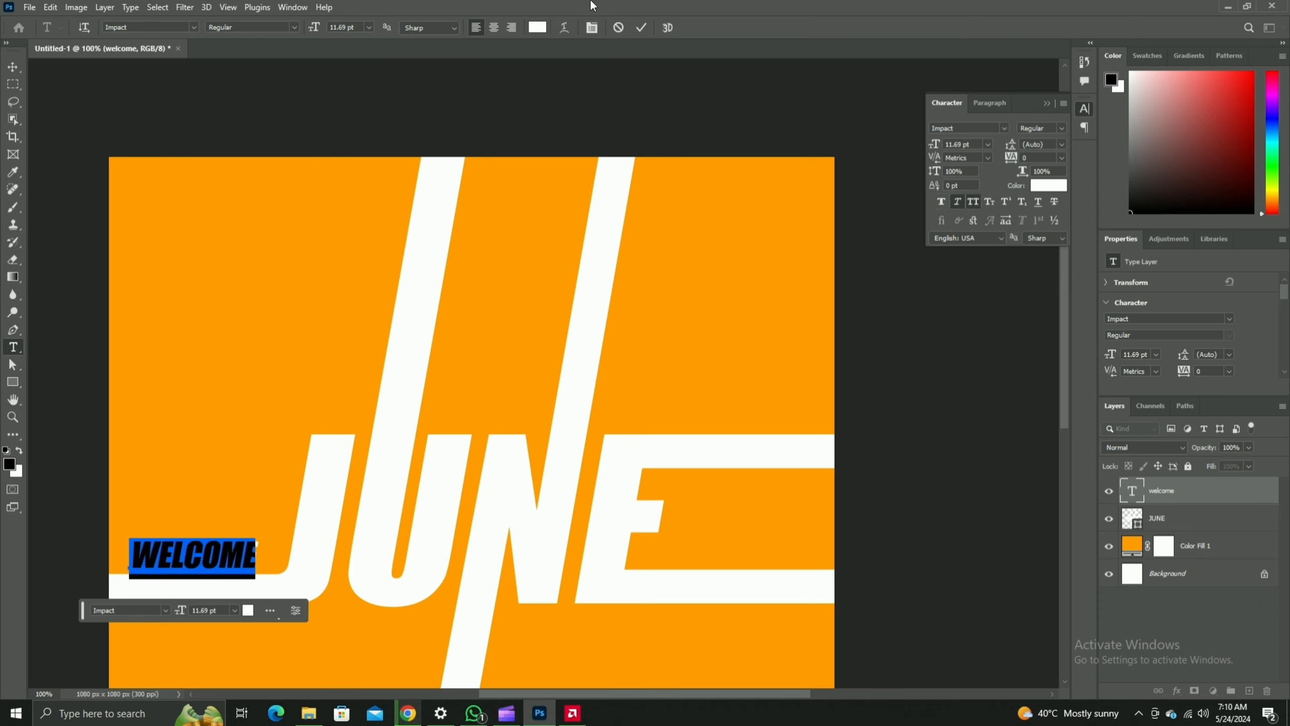
click(641, 28)
Set the WELCOME text's font size to 10 pt, shift it slightly along the J's tail, and deselect it
key(v)
click(987, 145)
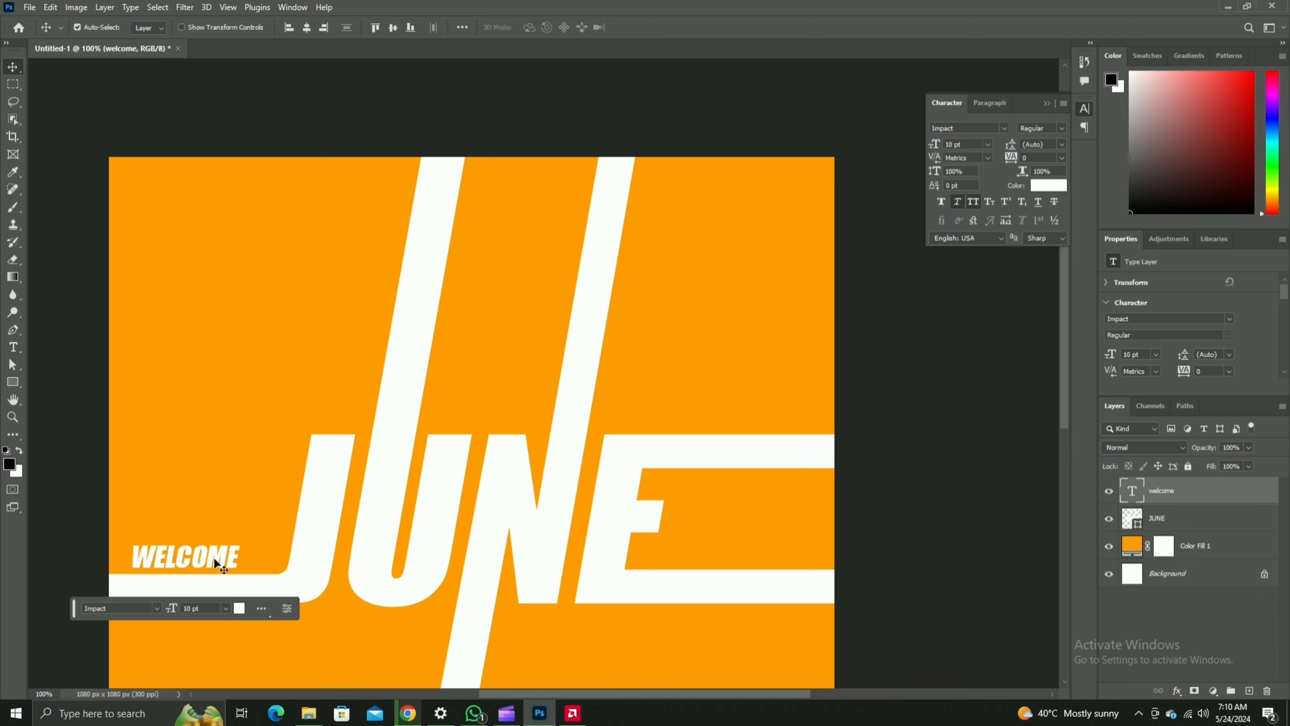
drag(213, 557, 224, 554)
click(929, 460)
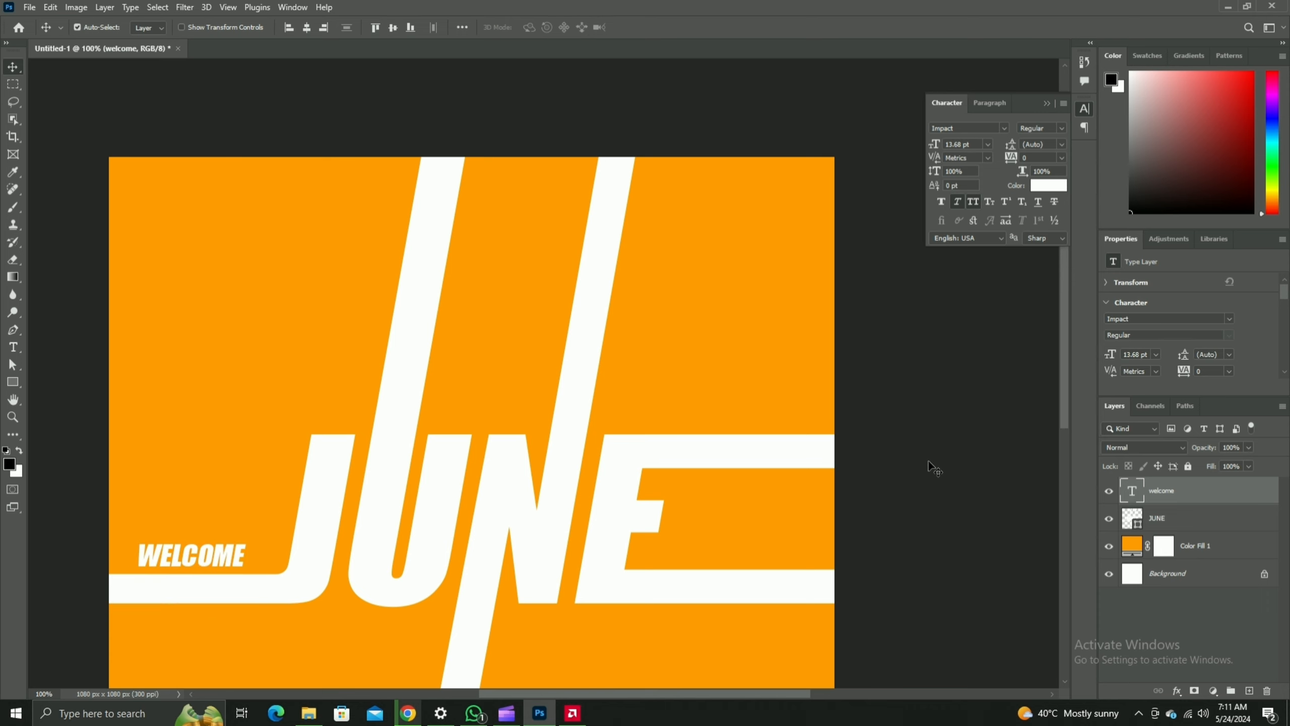
scroll(927, 486, down, 2)
scroll(926, 489, down, 2)
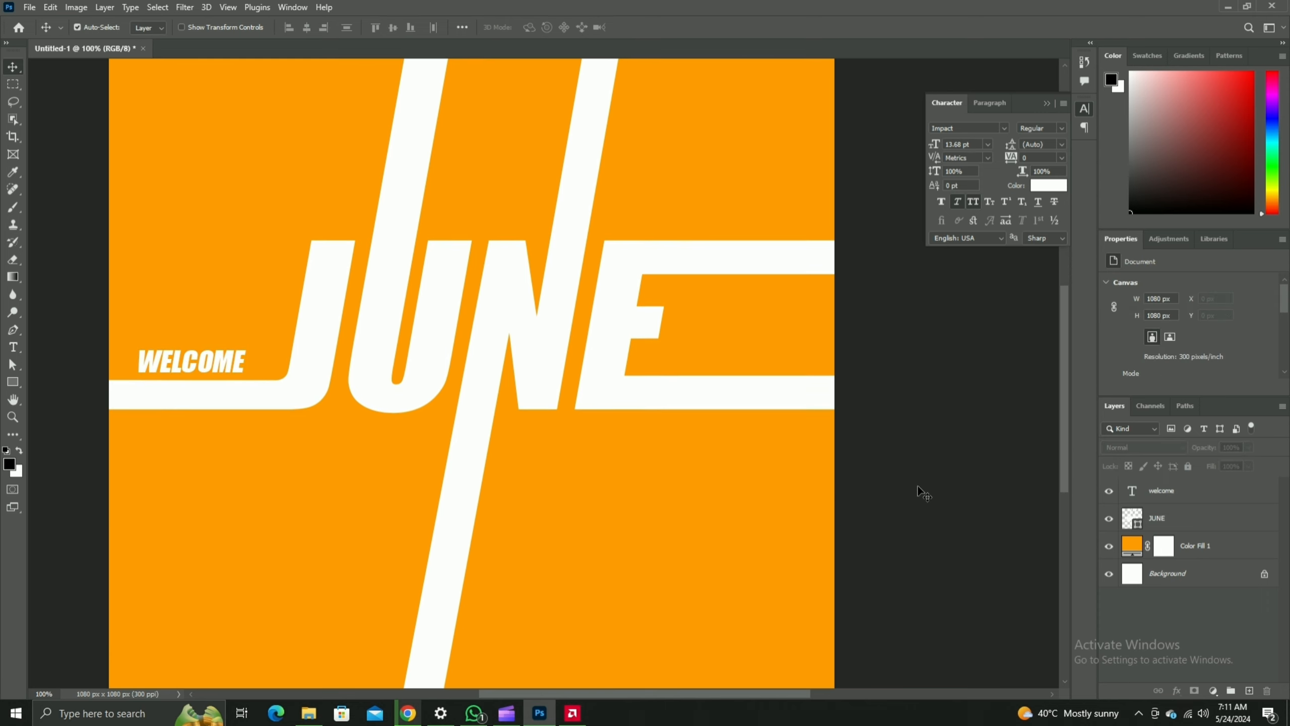
scroll(924, 492, down, 1)
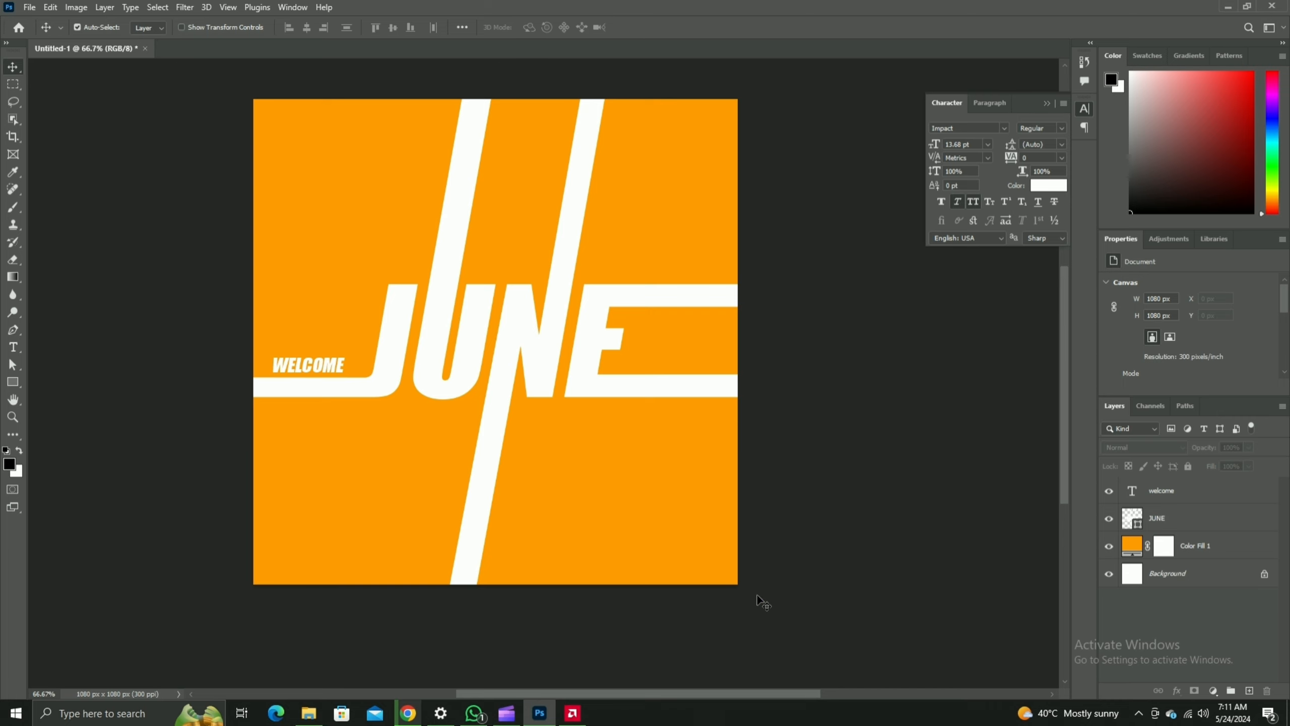
scroll(757, 595, up, 2)
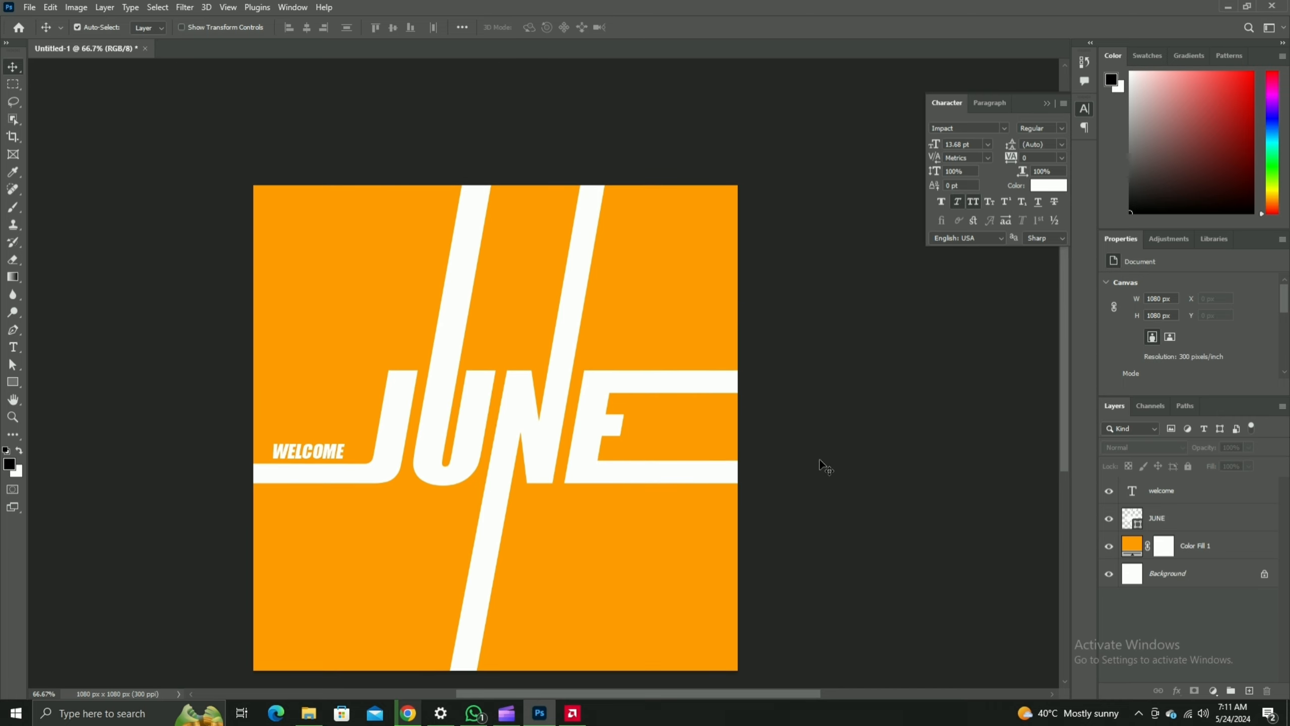
Switch to Chrome and search Google for "summer background"
mouse_move(480, 713)
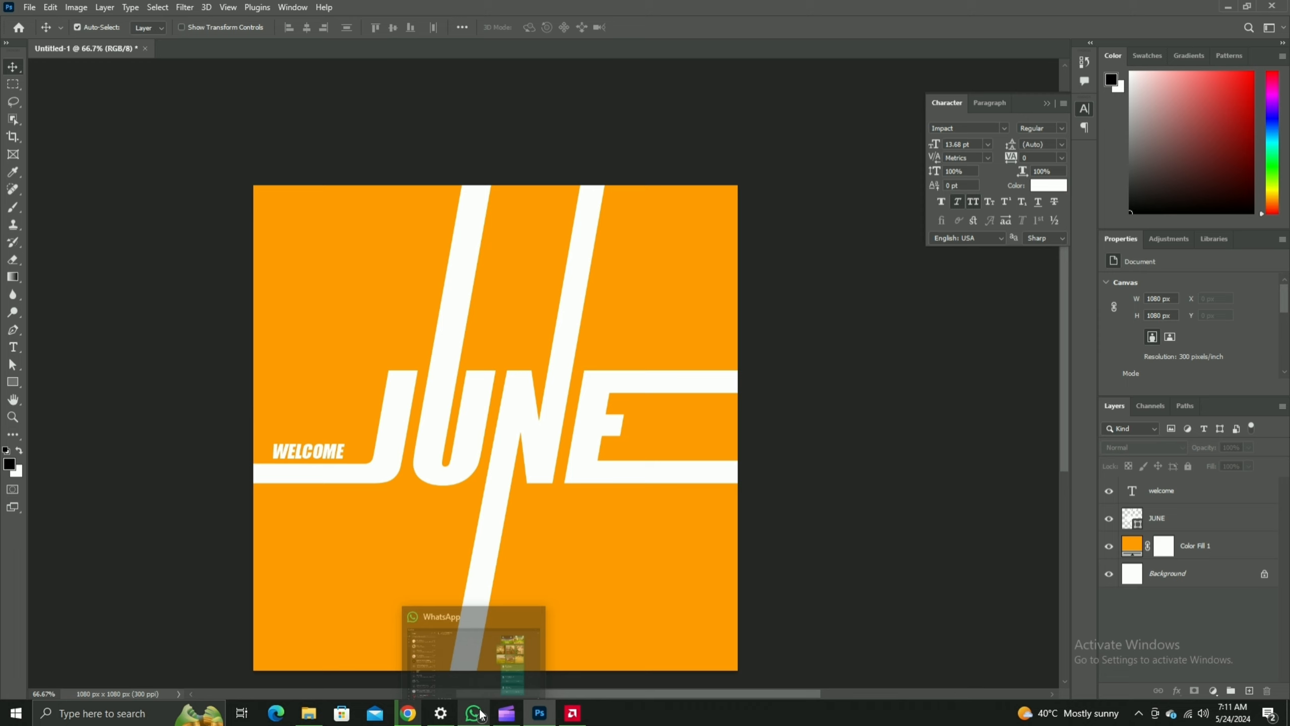
click(409, 713)
click(605, 295)
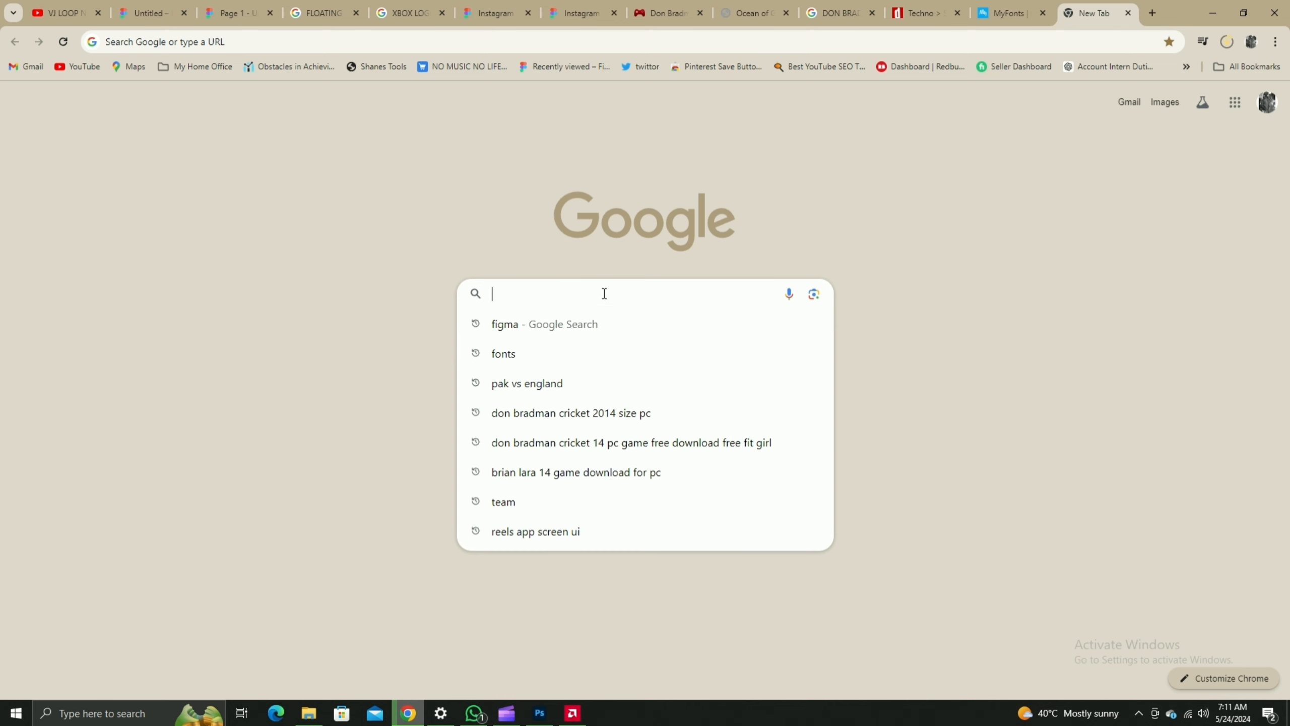
text(summer)
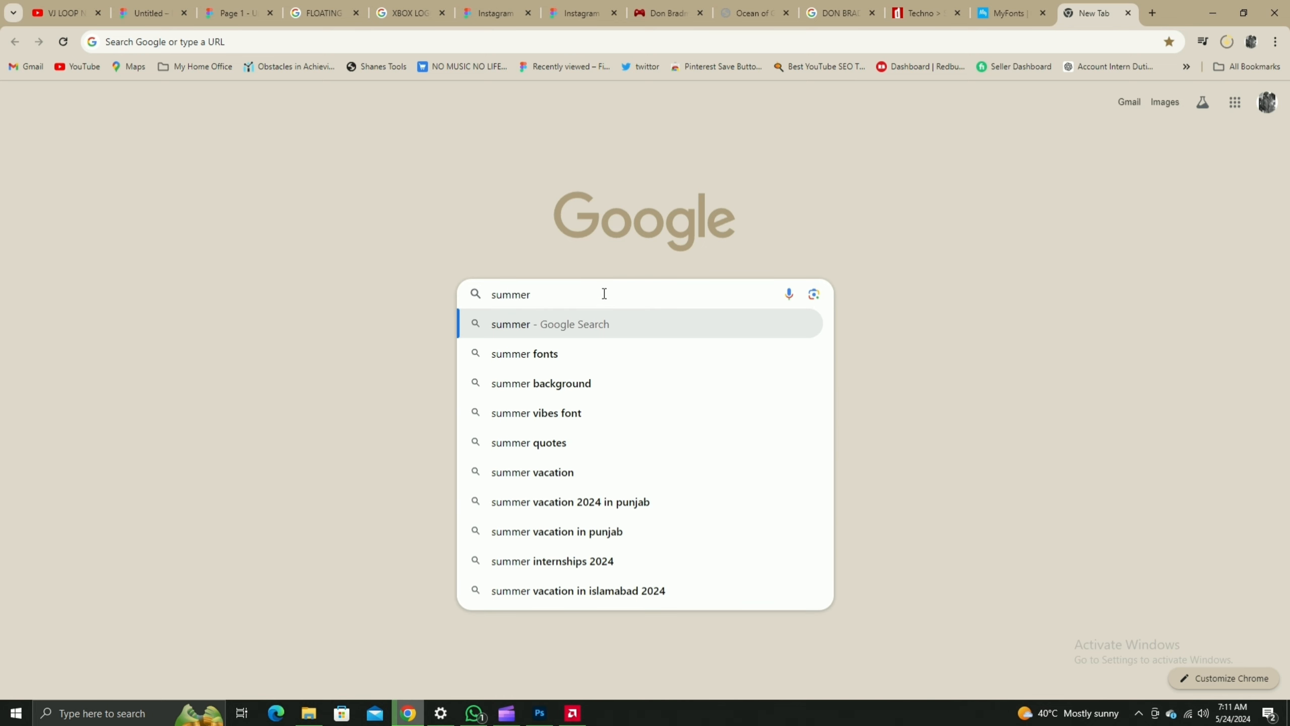
text( bac)
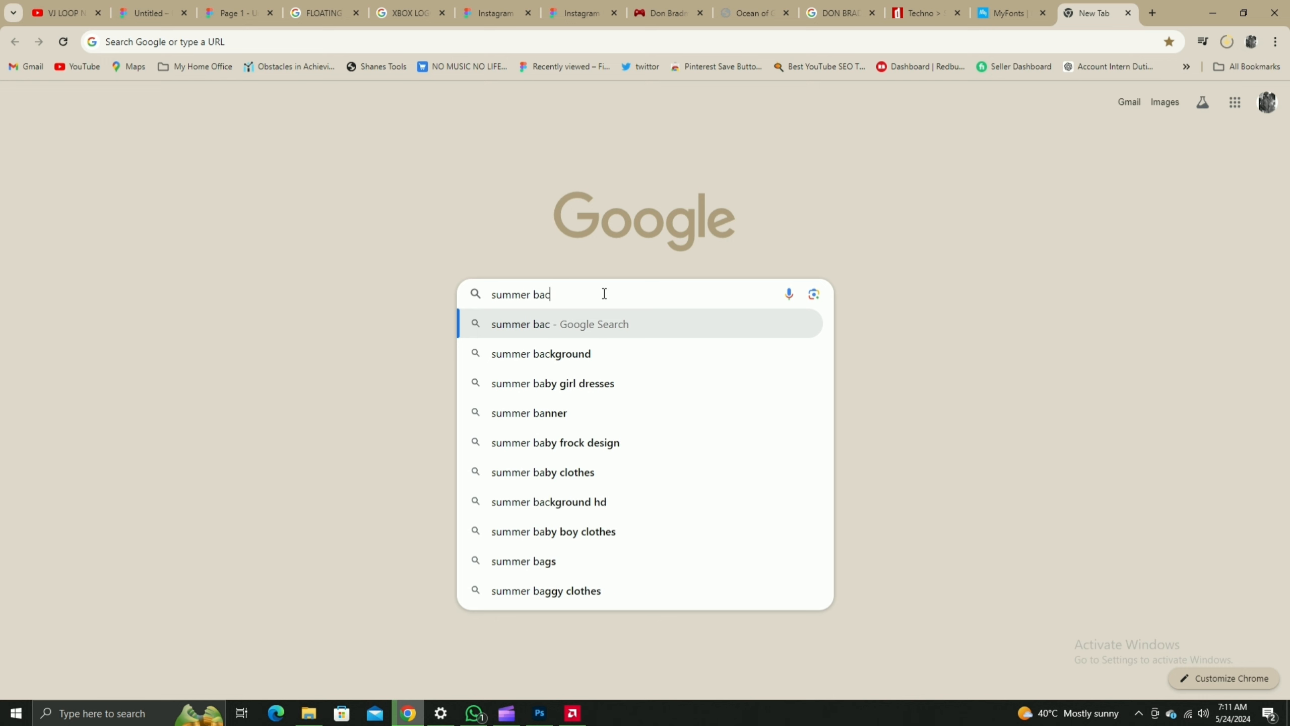
text(kgrounhd)
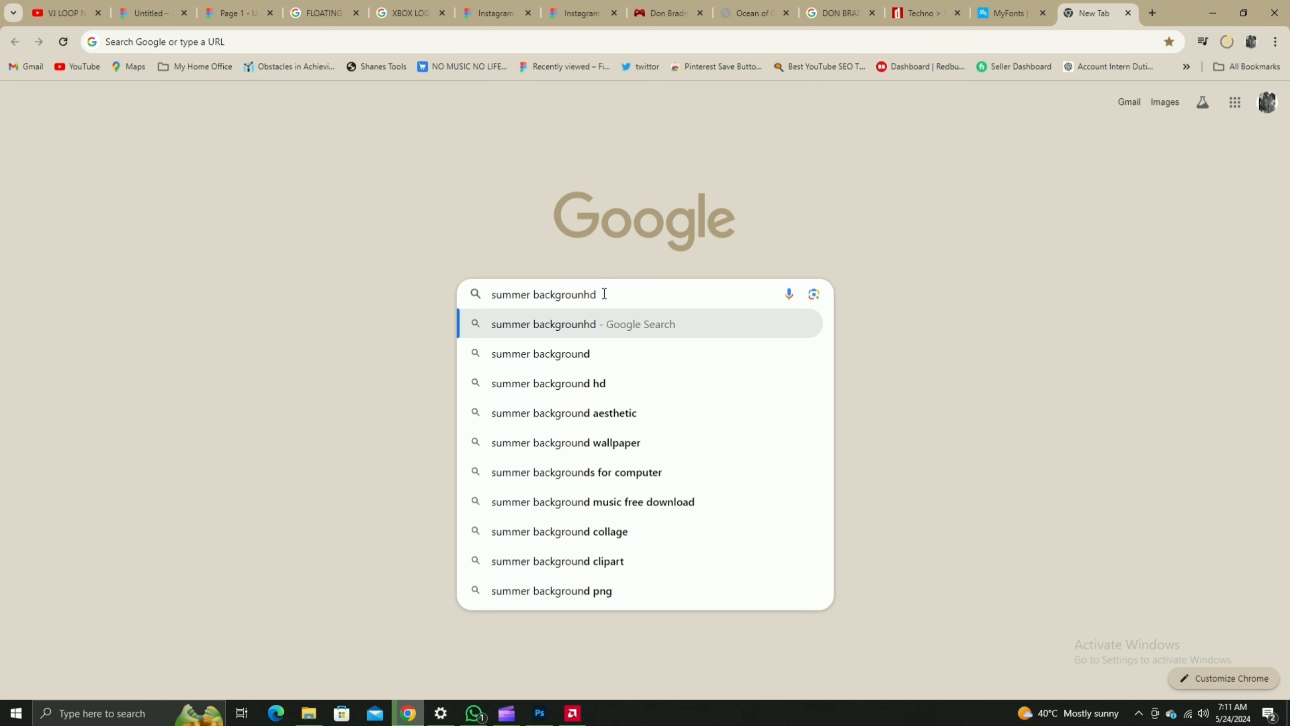
click(561, 354)
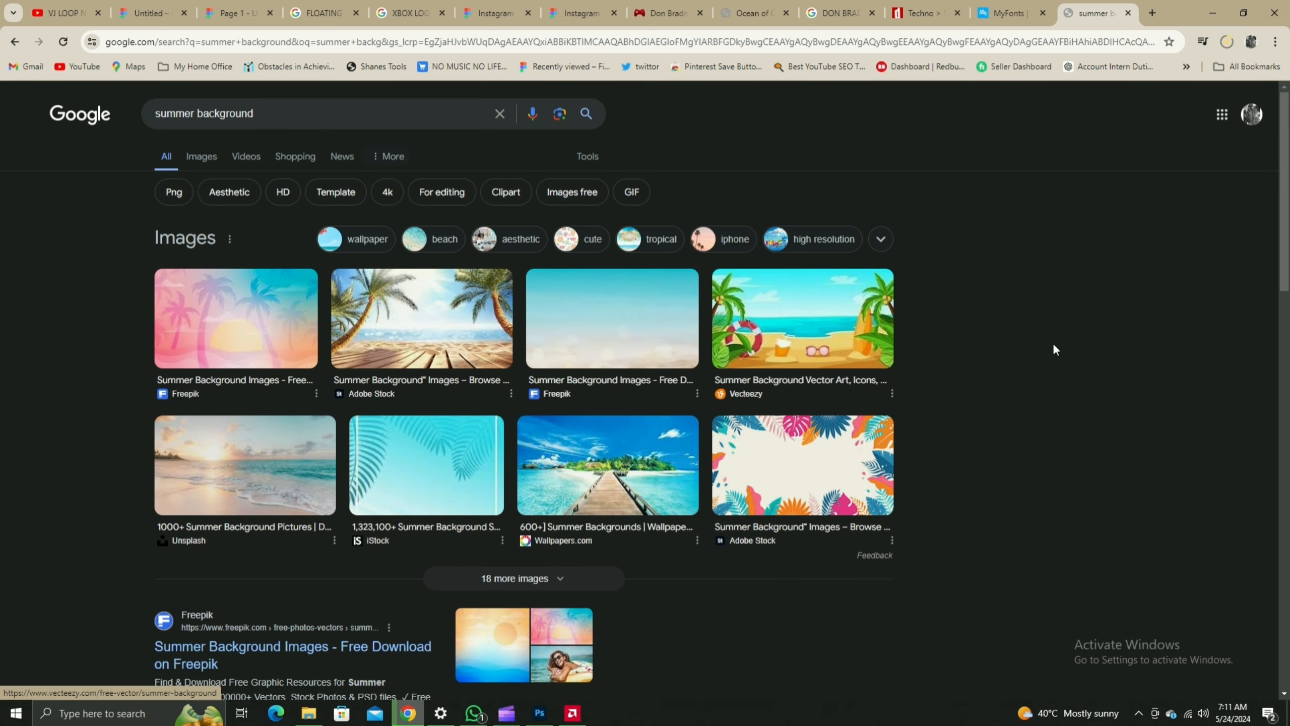
Copy Freepik's pastel palm-tree sunset image from the results and paste it into the JUNE design in Photoshop
click(274, 343)
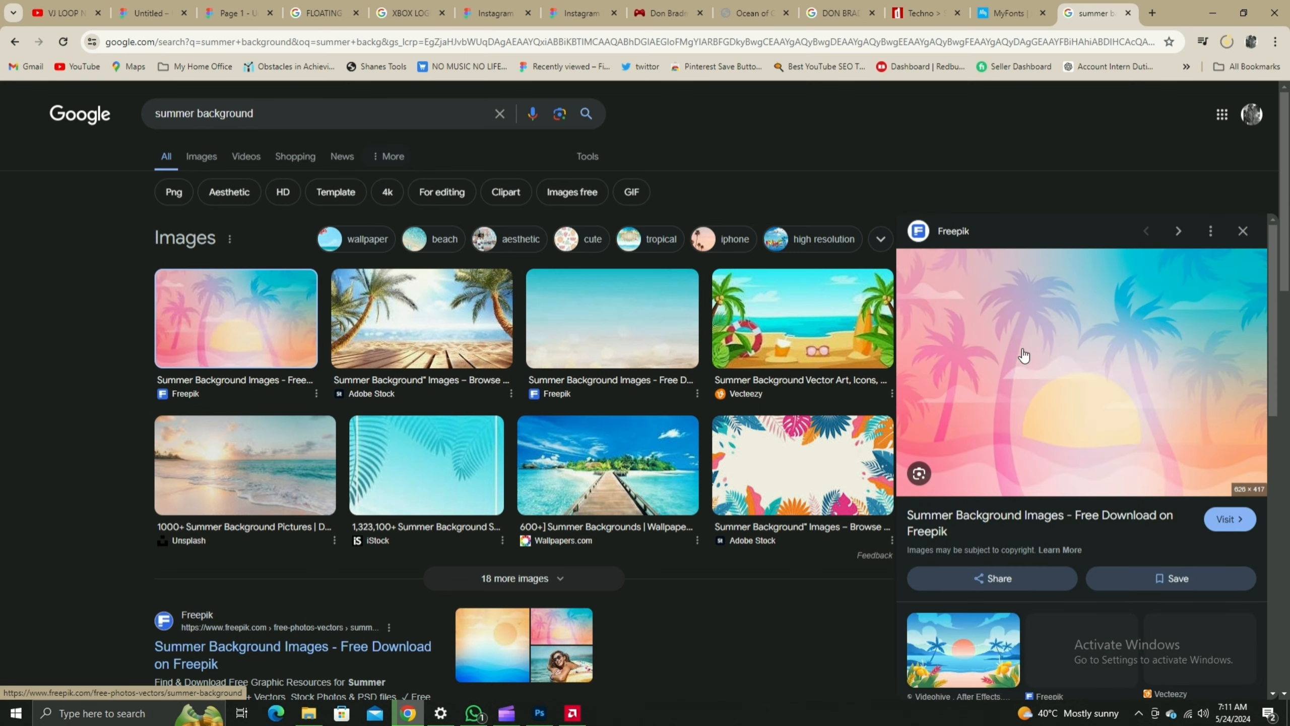
right_click(1041, 359)
click(1073, 565)
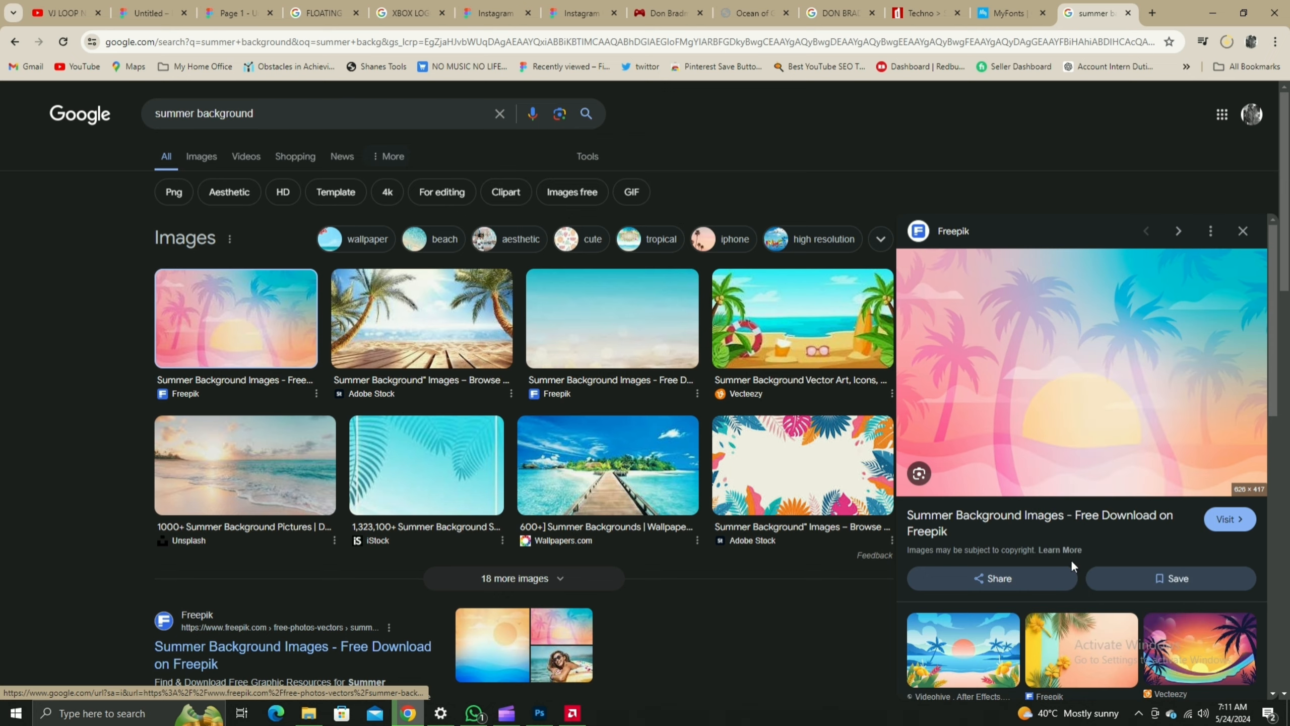
click(540, 713)
key(ctrl+v)
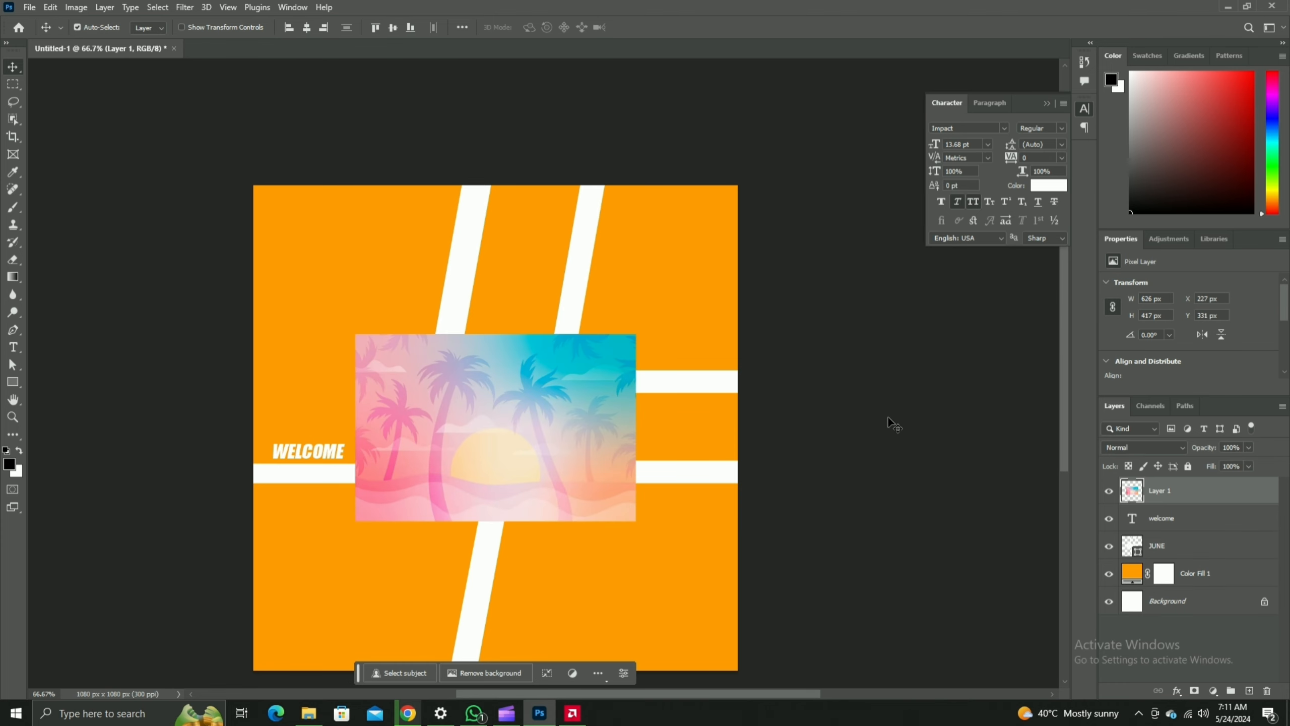
Enlarge the pasted image proportionally to about 259% so it covers the canvas, and place its layer directly below the JUNE layer
key(ctrl+t)
drag(502, 331, 511, 186)
drag(491, 521, 529, 666)
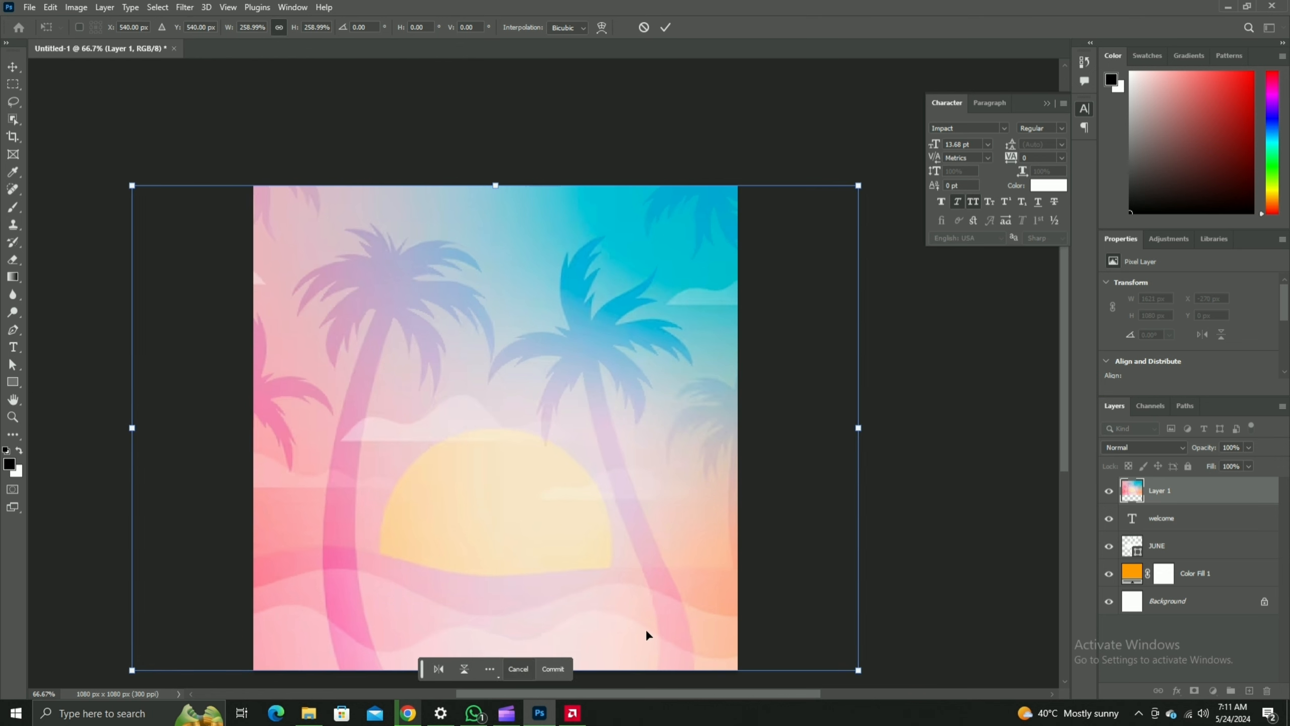
drag(1234, 492, 1222, 558)
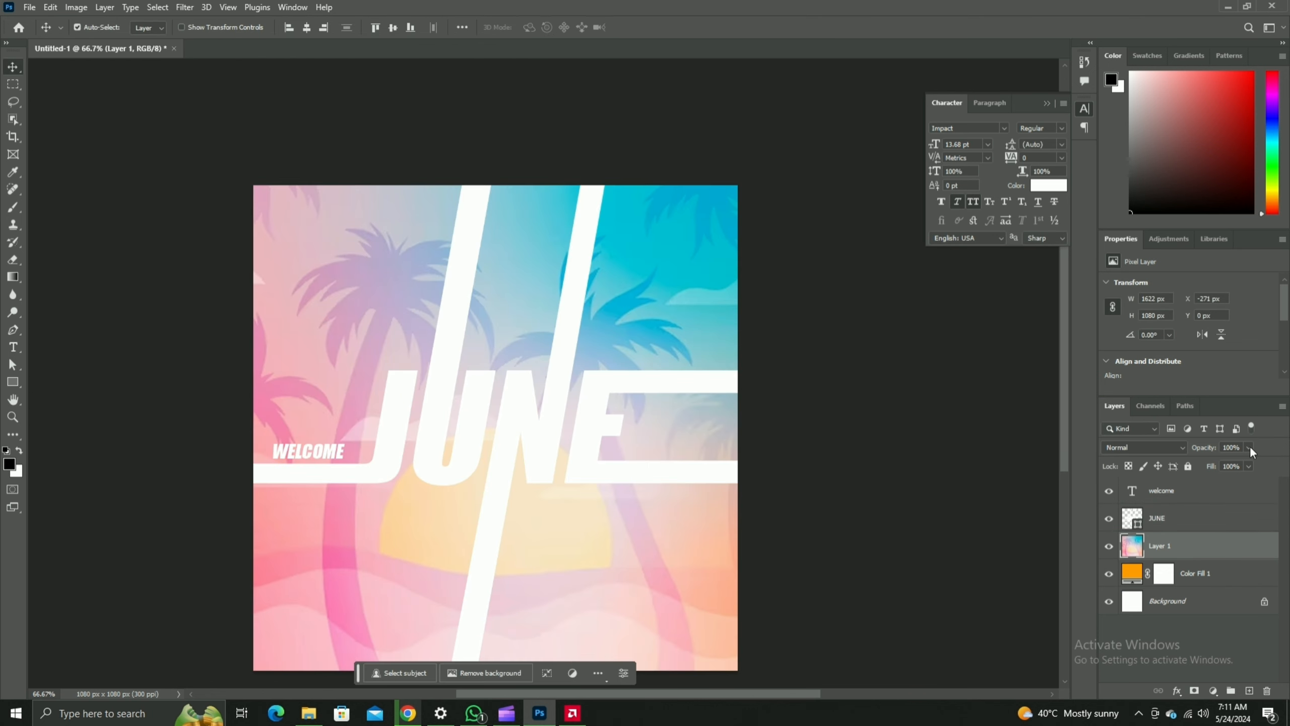
Try the palm-tree image beneath the orange fill layer with Normal blending, and move it back above the fill
click(1163, 448)
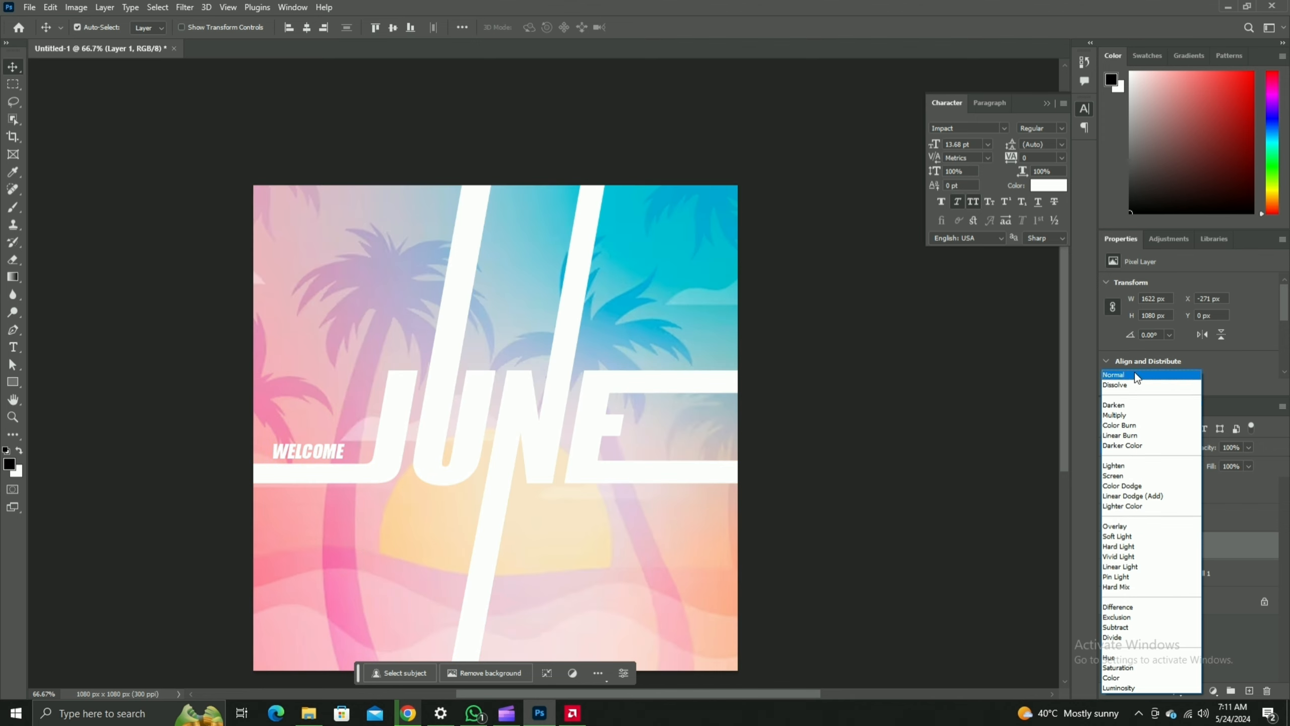
click(1135, 374)
drag(1198, 547, 1197, 590)
click(1138, 547)
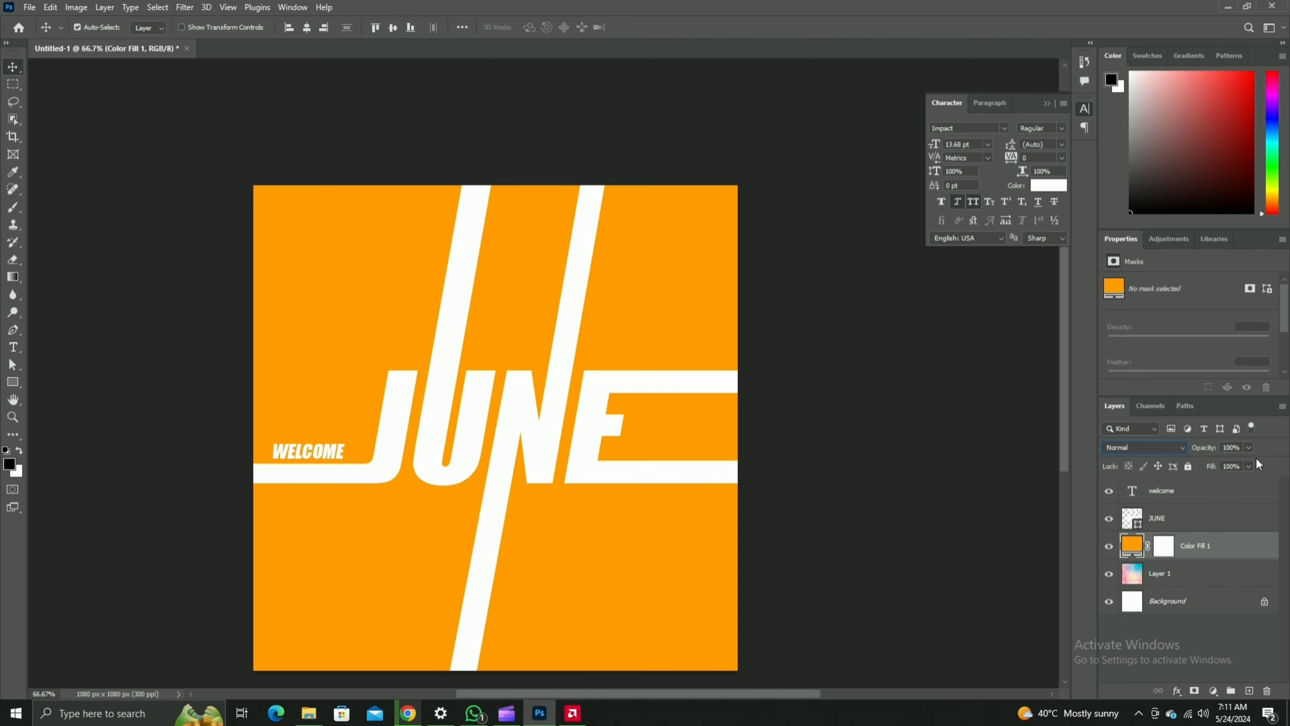
click(1180, 447)
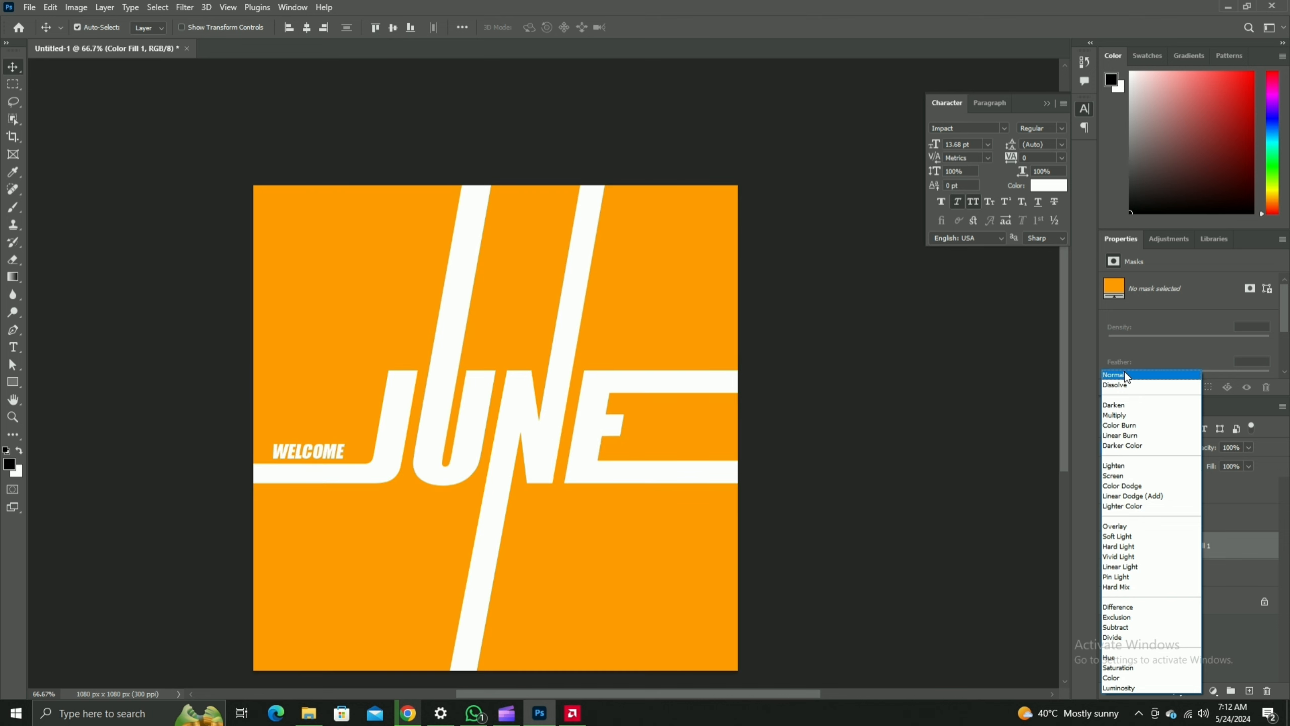
click(1126, 373)
click(1134, 575)
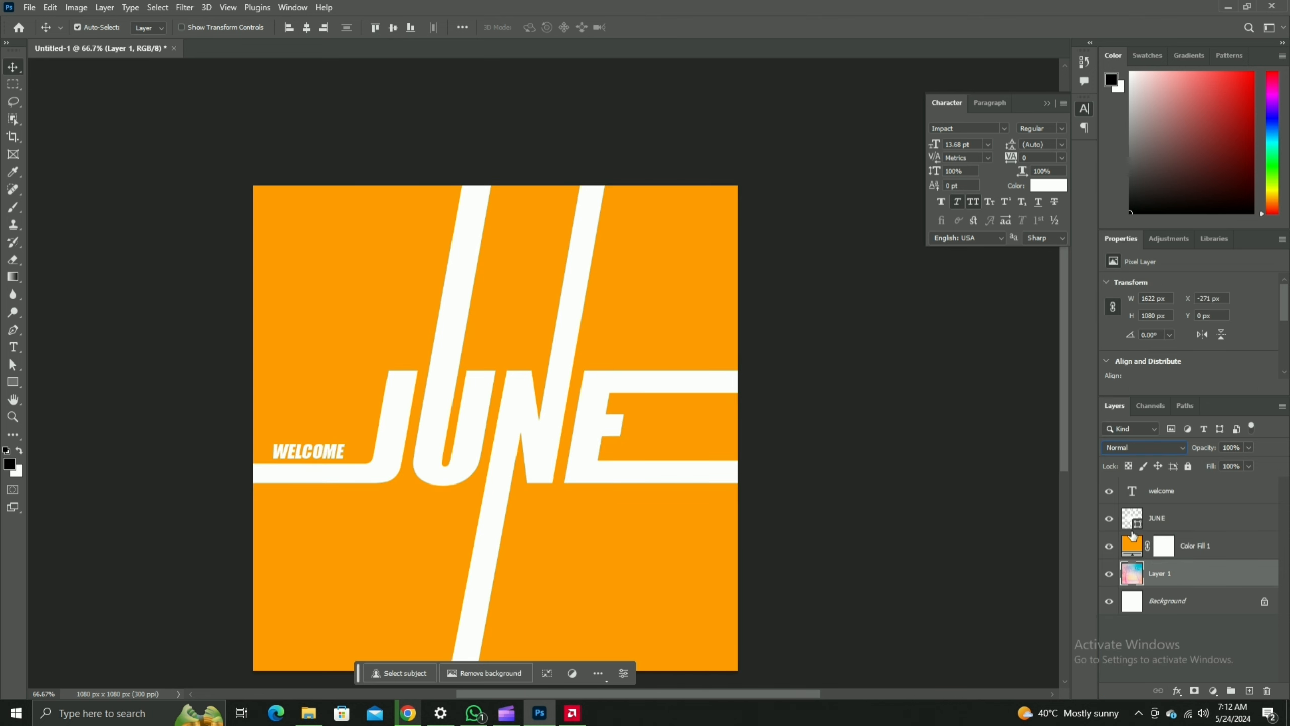
double_click(1134, 576)
key(Escape)
click(1134, 550)
drag(1136, 580, 1136, 540)
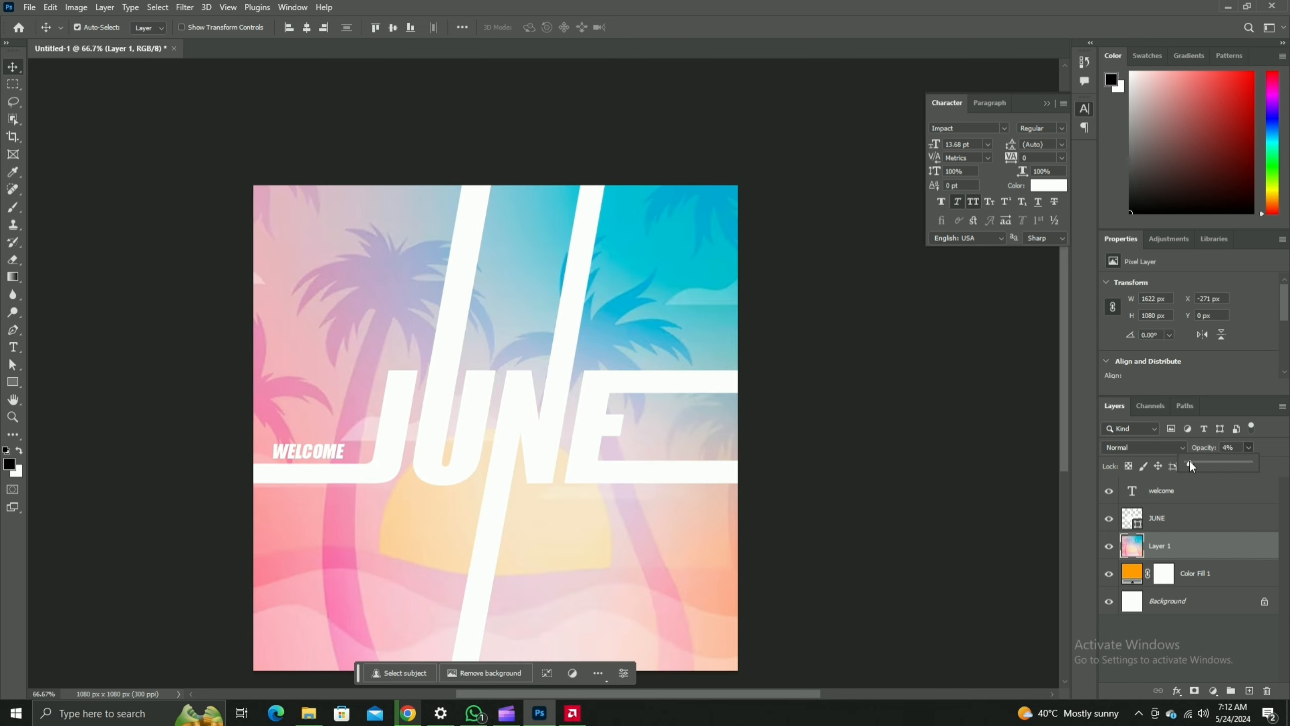
Blend the pastel palm-tree layer over the orange fill in Lighten mode at 23% opacity
drag(1191, 463, 1196, 464)
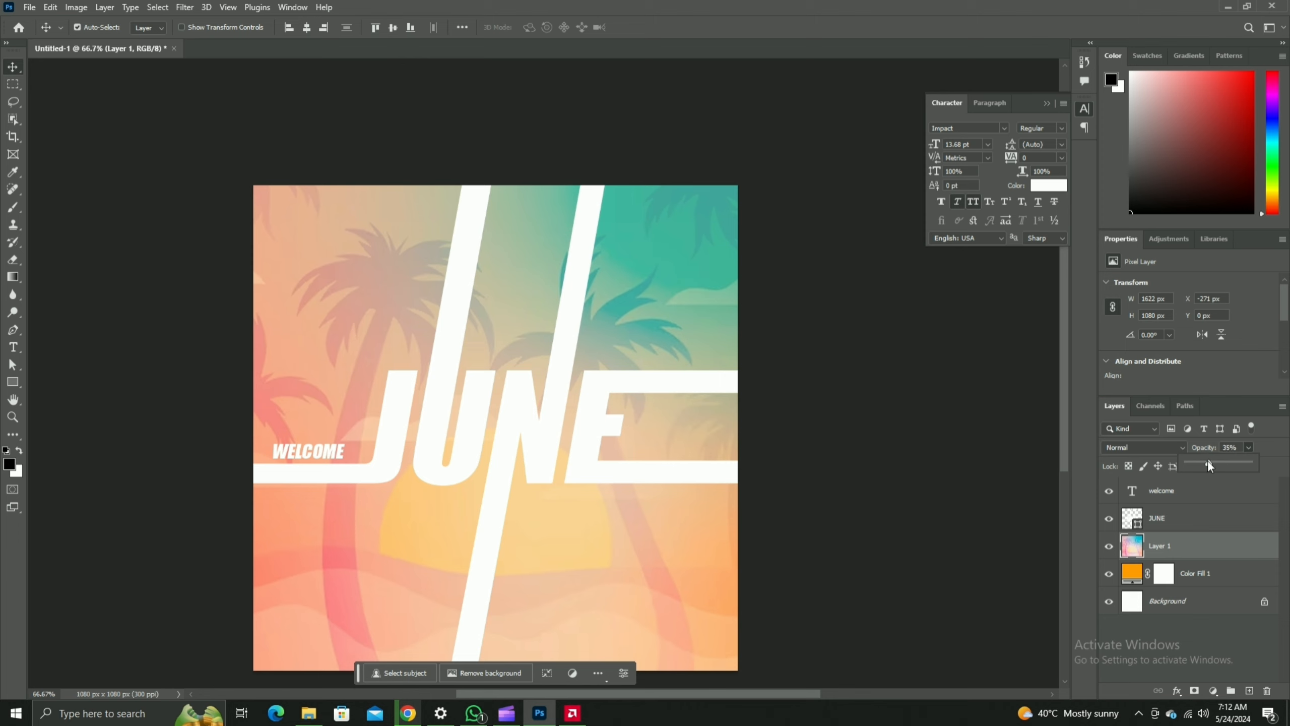
drag(1203, 464, 1199, 465)
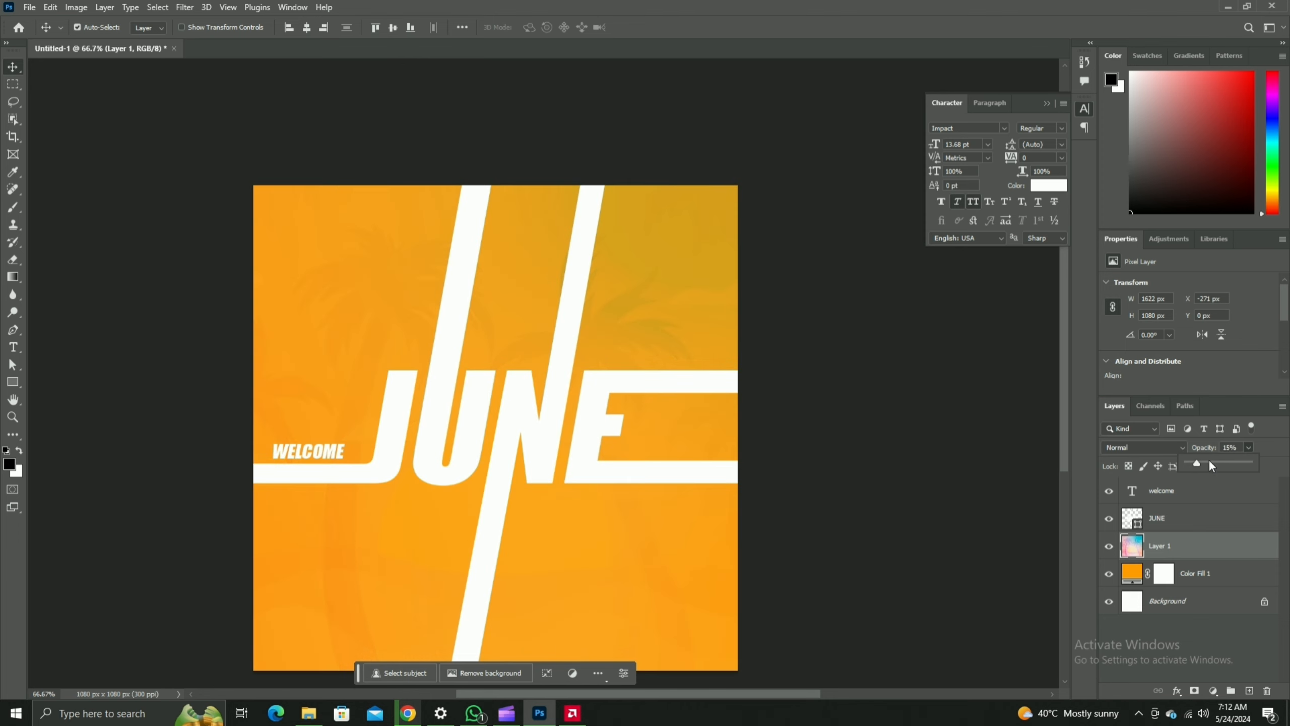
click(1139, 447)
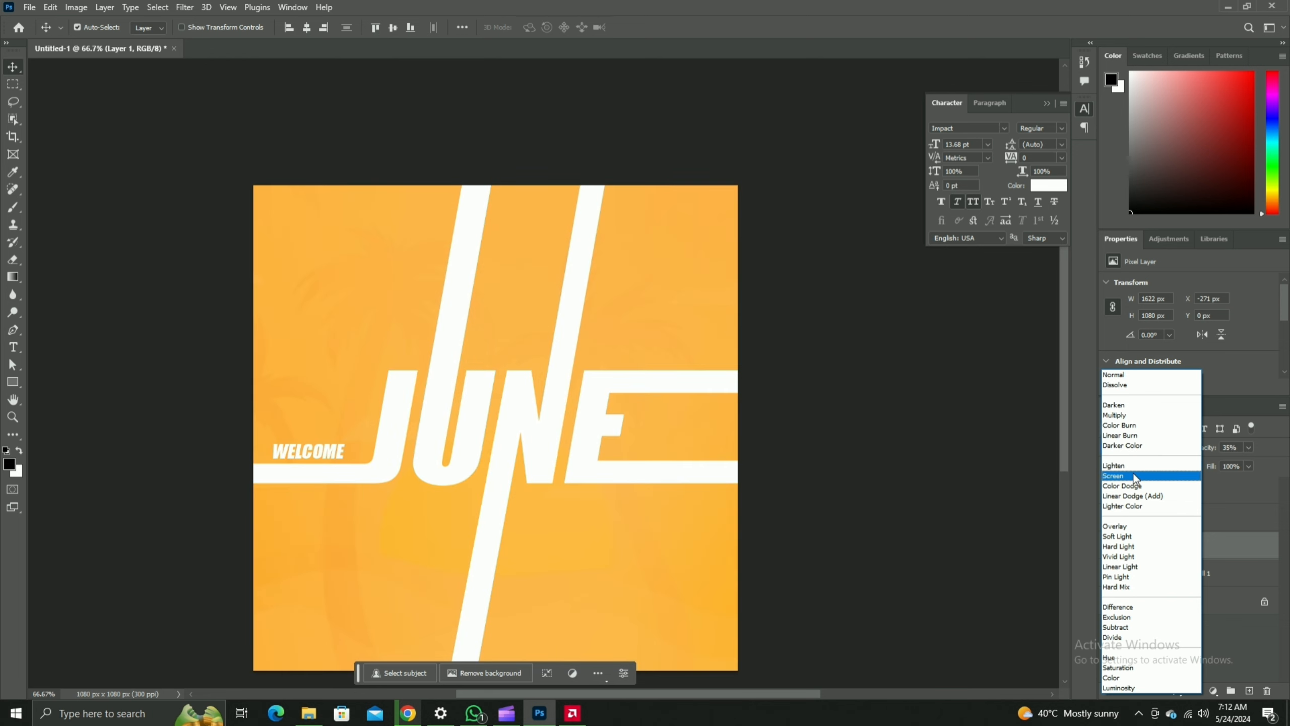
click(1135, 465)
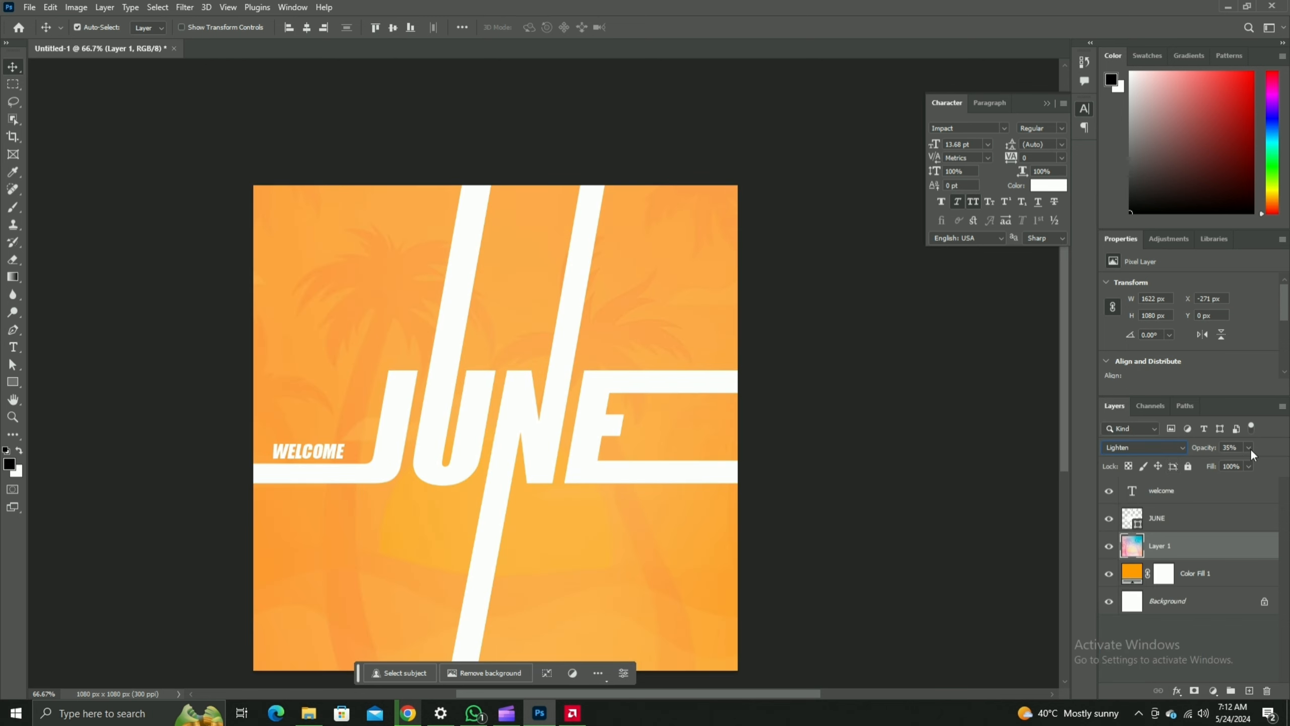
drag(1257, 464, 1260, 464)
drag(1234, 463, 1233, 463)
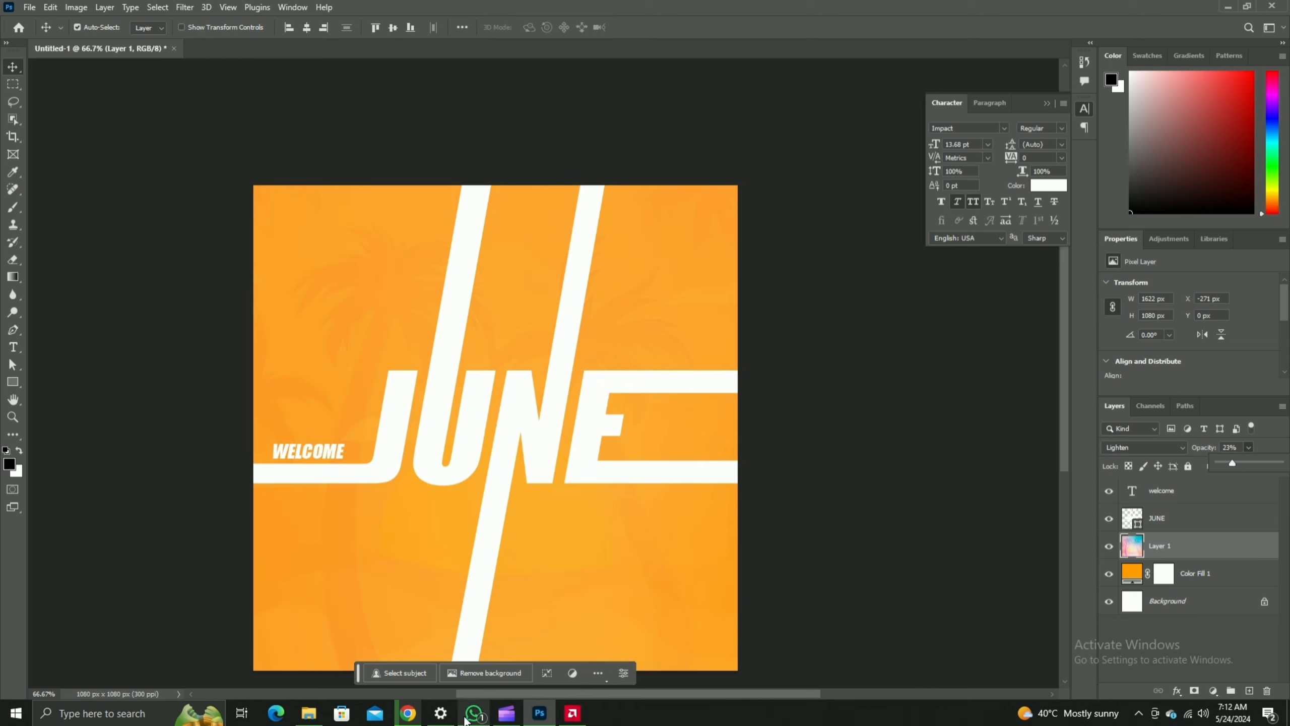
Switch to Chrome and open Vecteezy's purple-and-orange tropical sunset from the related summer background images
mouse_move(526, 719)
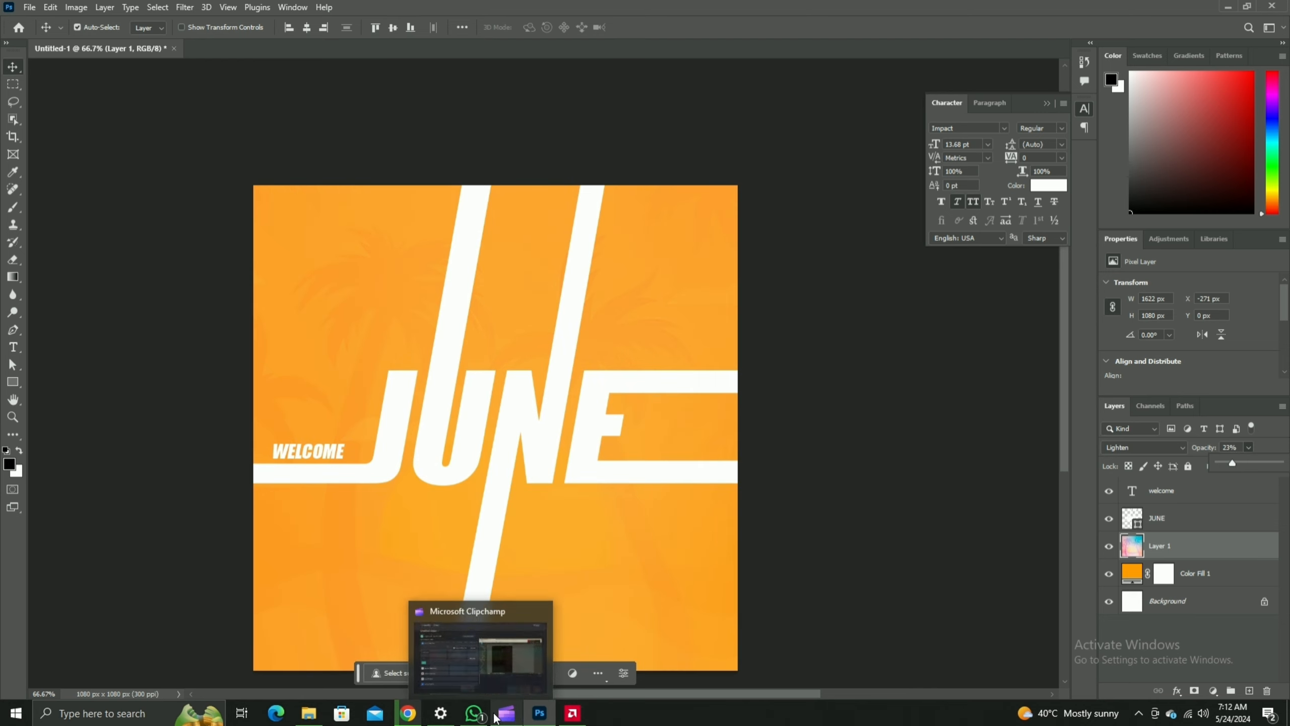
click(409, 713)
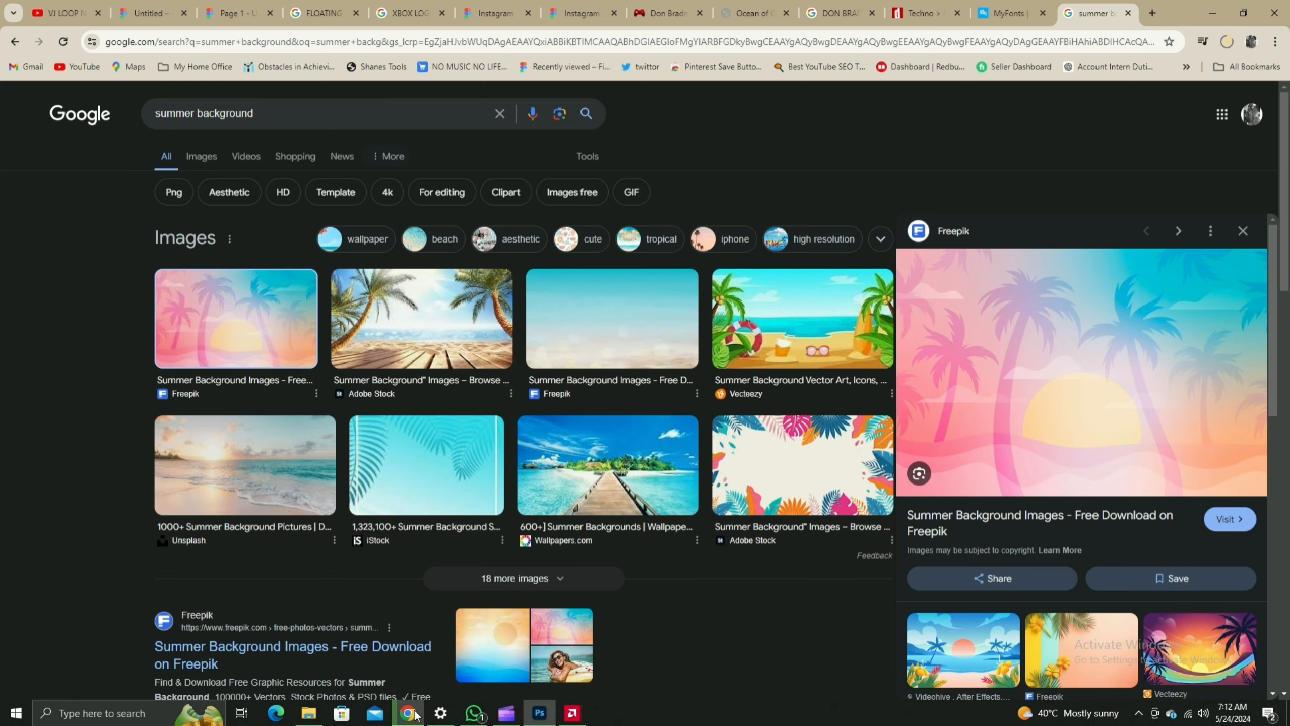
scroll(461, 473, down, 8)
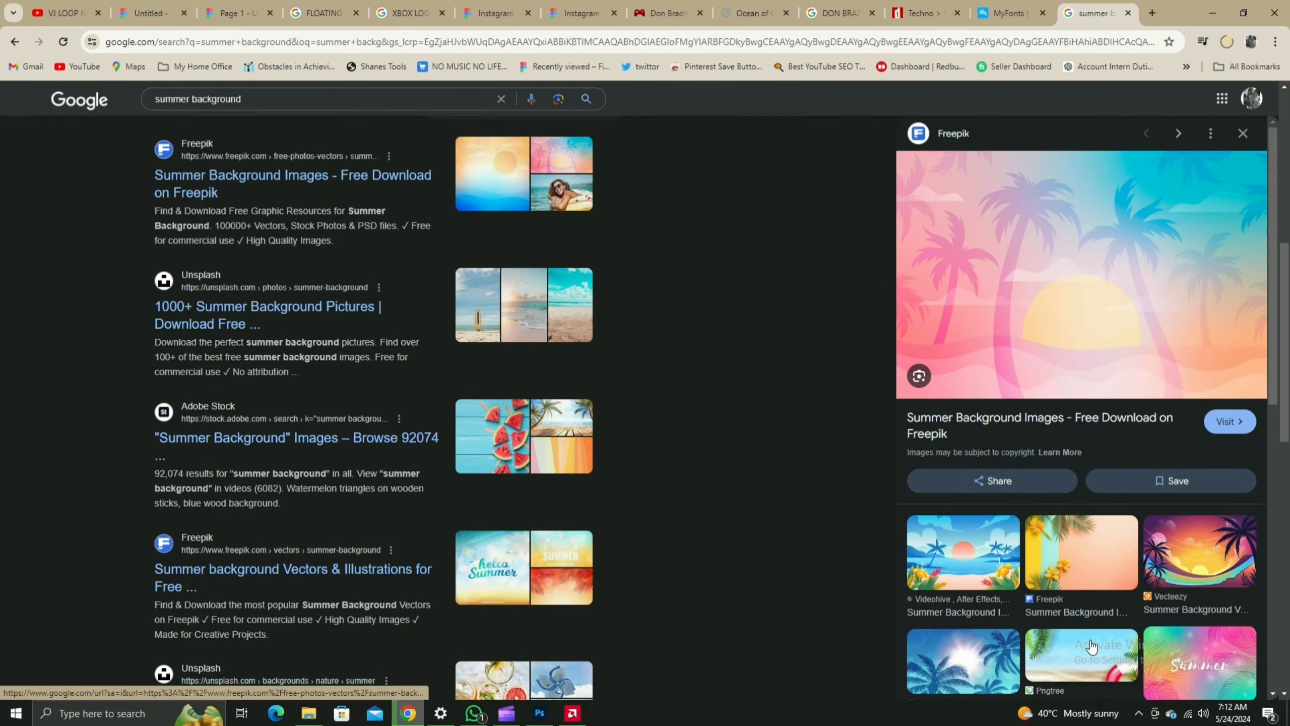
scroll(1059, 620, down, 6)
scroll(1061, 621, up, 4)
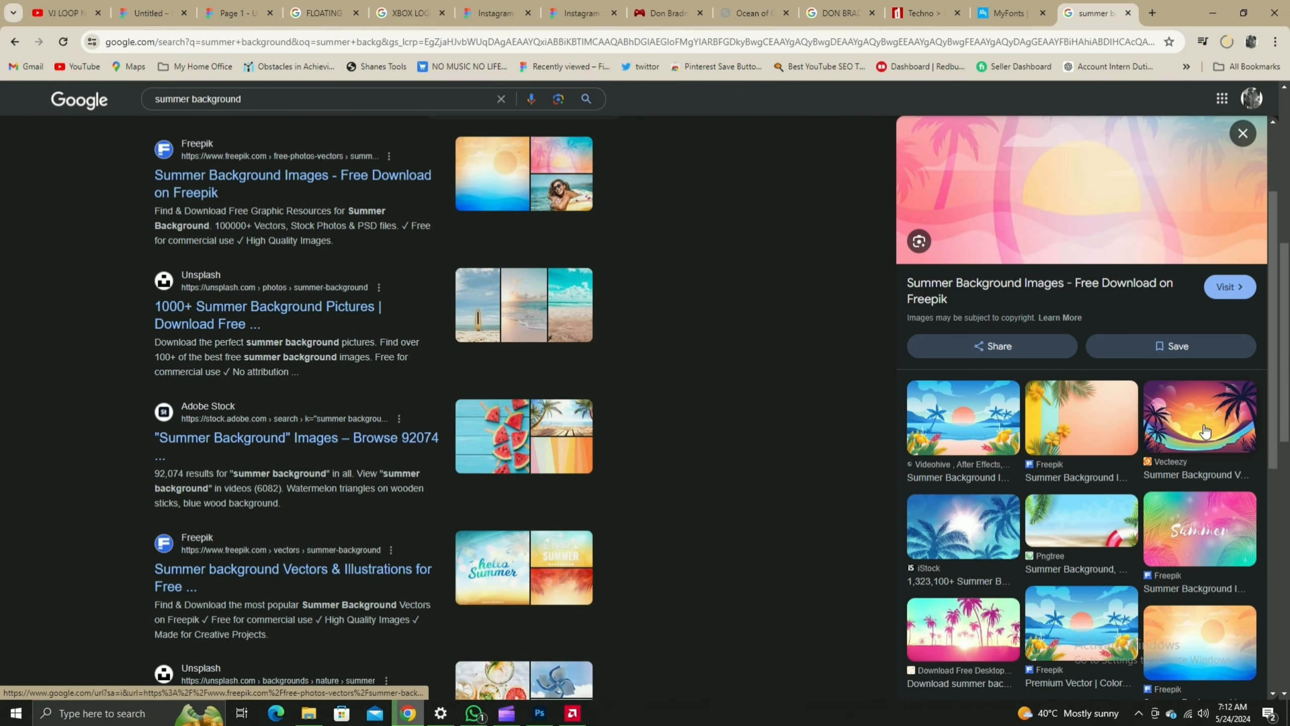
click(1165, 412)
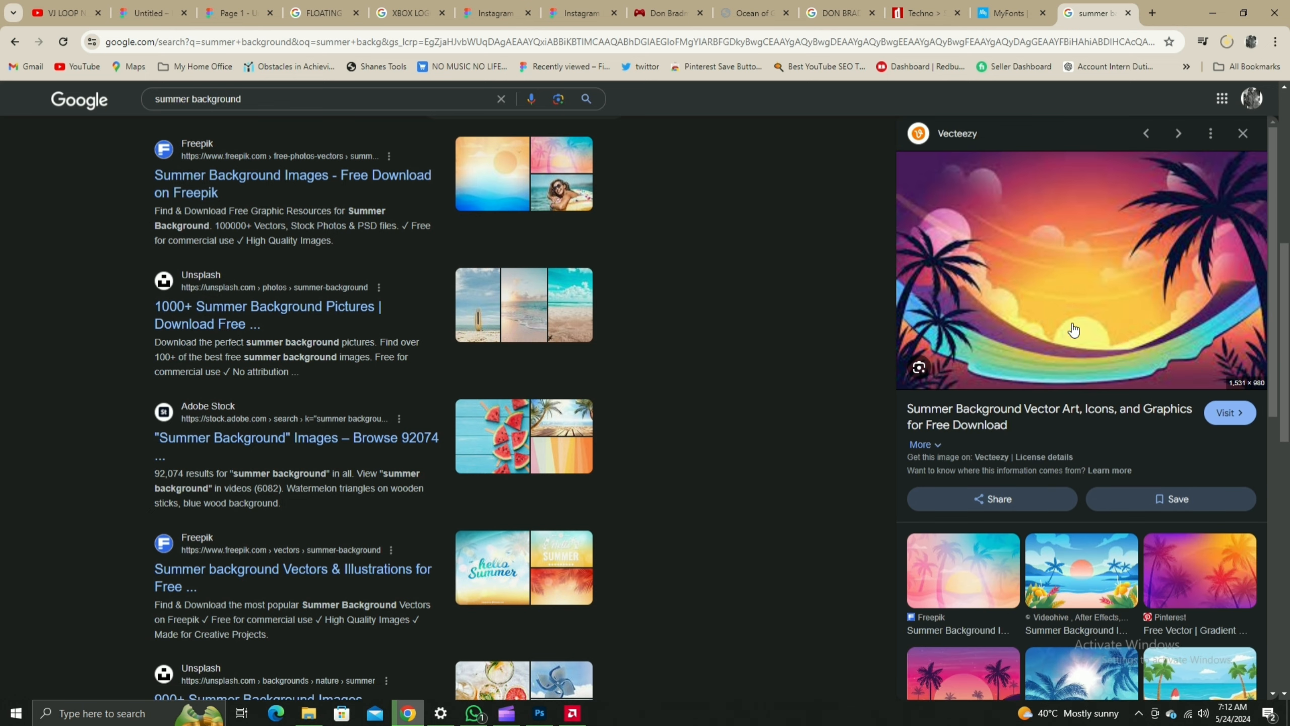
Copy the Vecteezy tropical sunset image from the Google preview and paste it into the JUNE design in Photoshop
right_click(1053, 283)
click(1083, 299)
click(1103, 15)
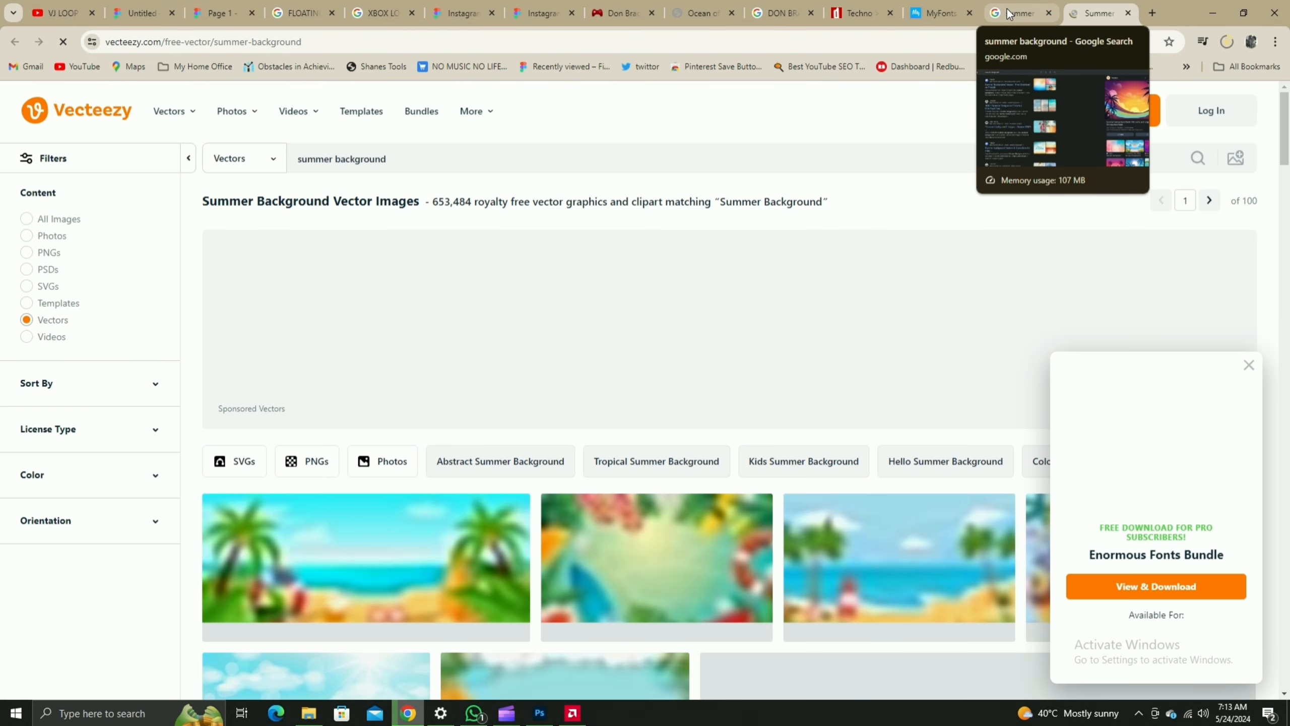
click(1010, 15)
right_click(1137, 305)
click(1058, 506)
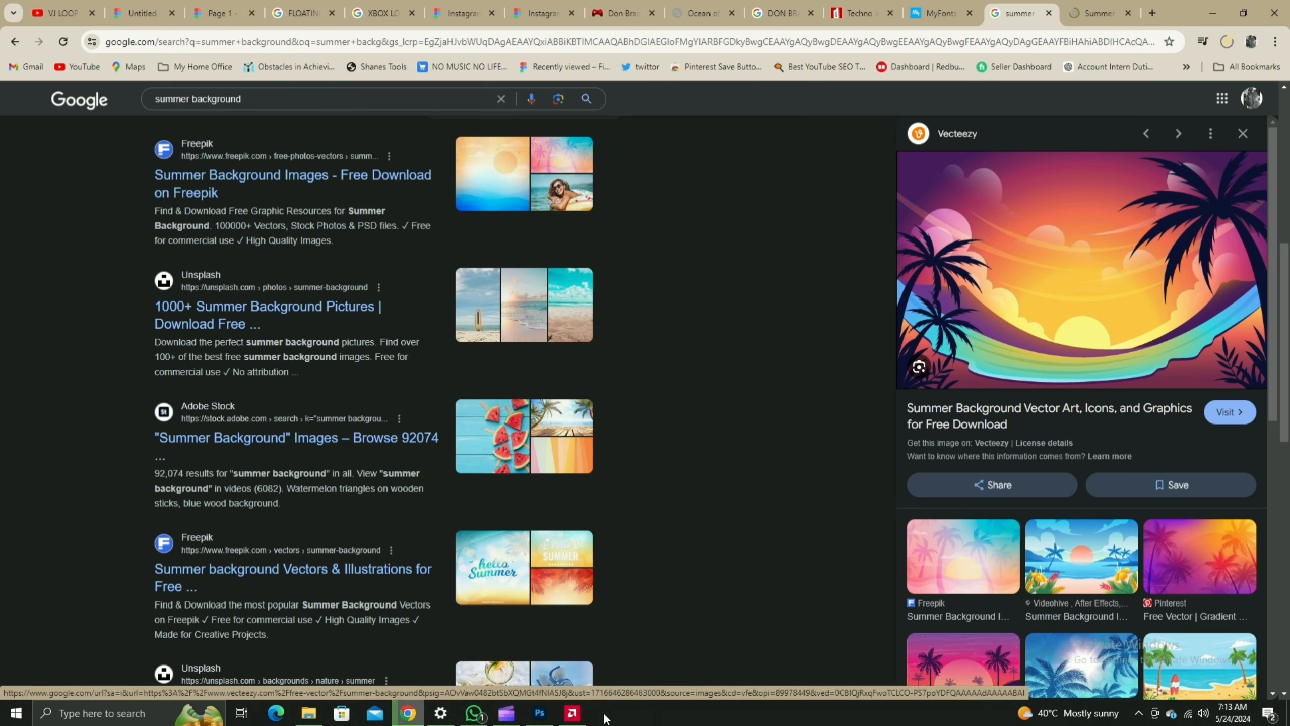
click(539, 713)
key(ctrl+v)
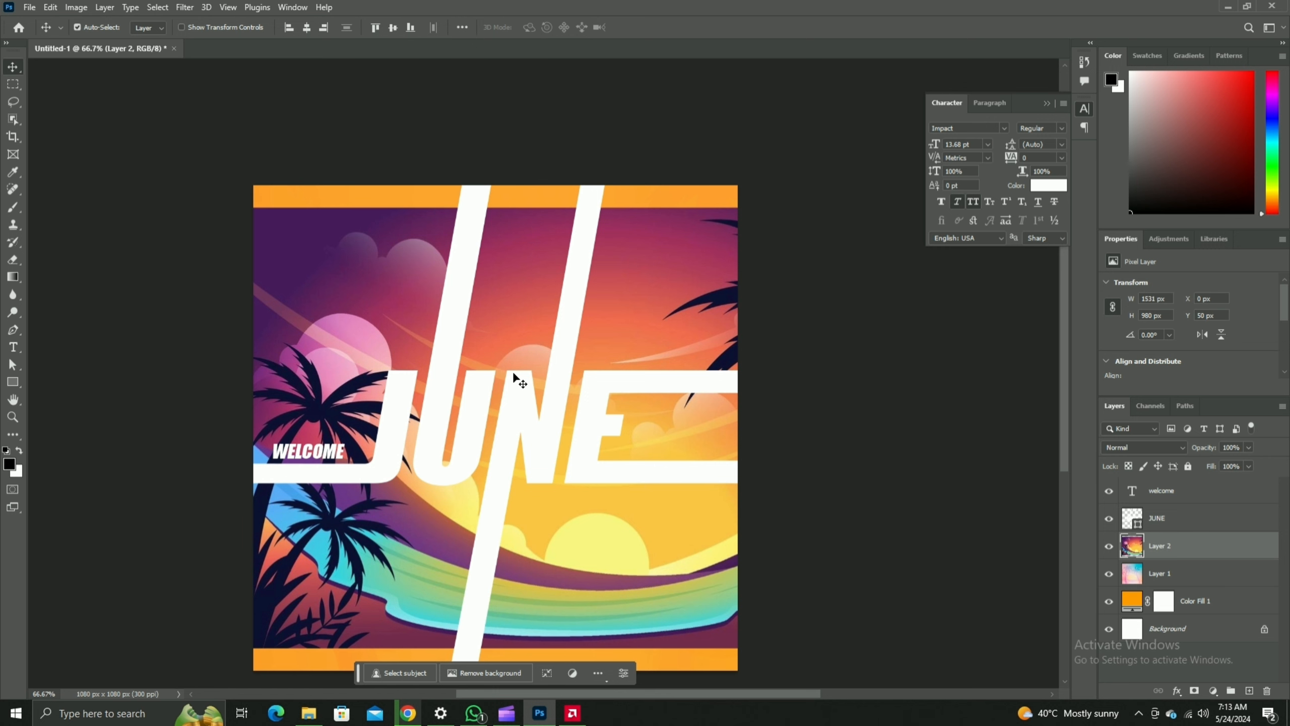
Enlarge the sunset image proportionally to about 113% so it covers the canvas, and place its layer directly below the pastel palm-tree layer
key(ctrl+t)
drag(599, 201, 597, 186)
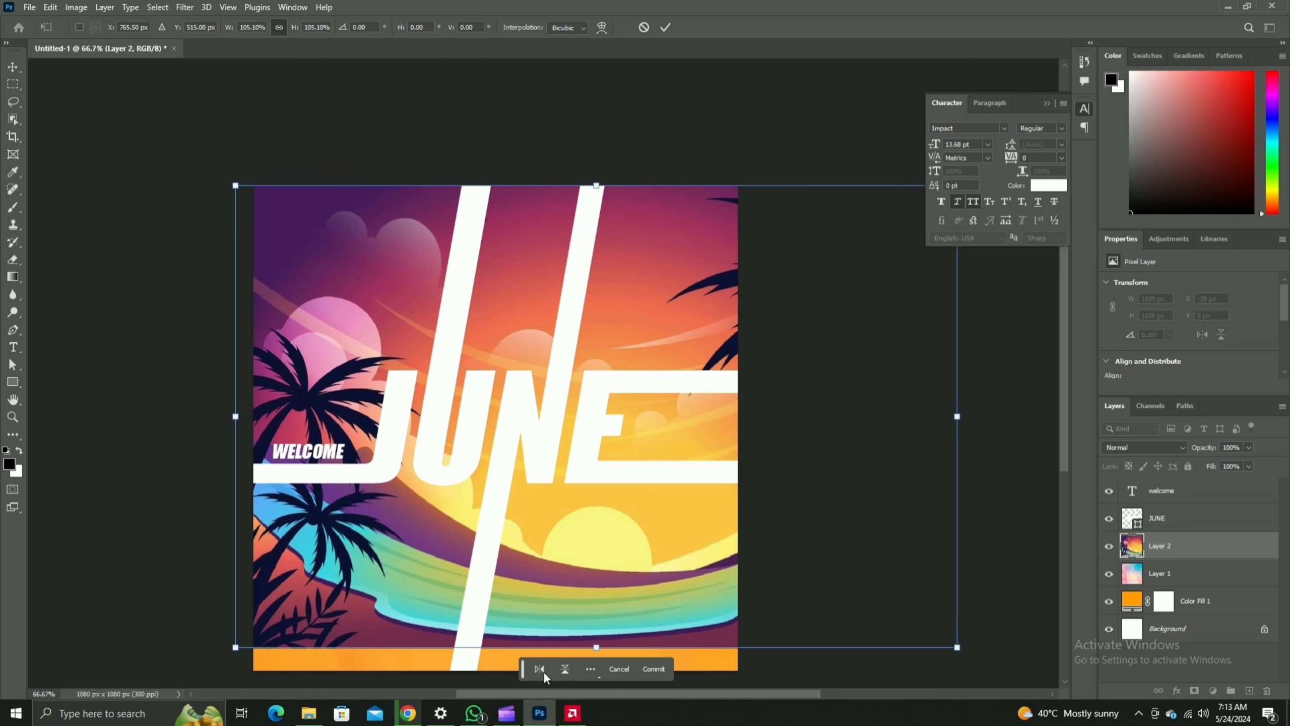
drag(595, 645, 596, 681)
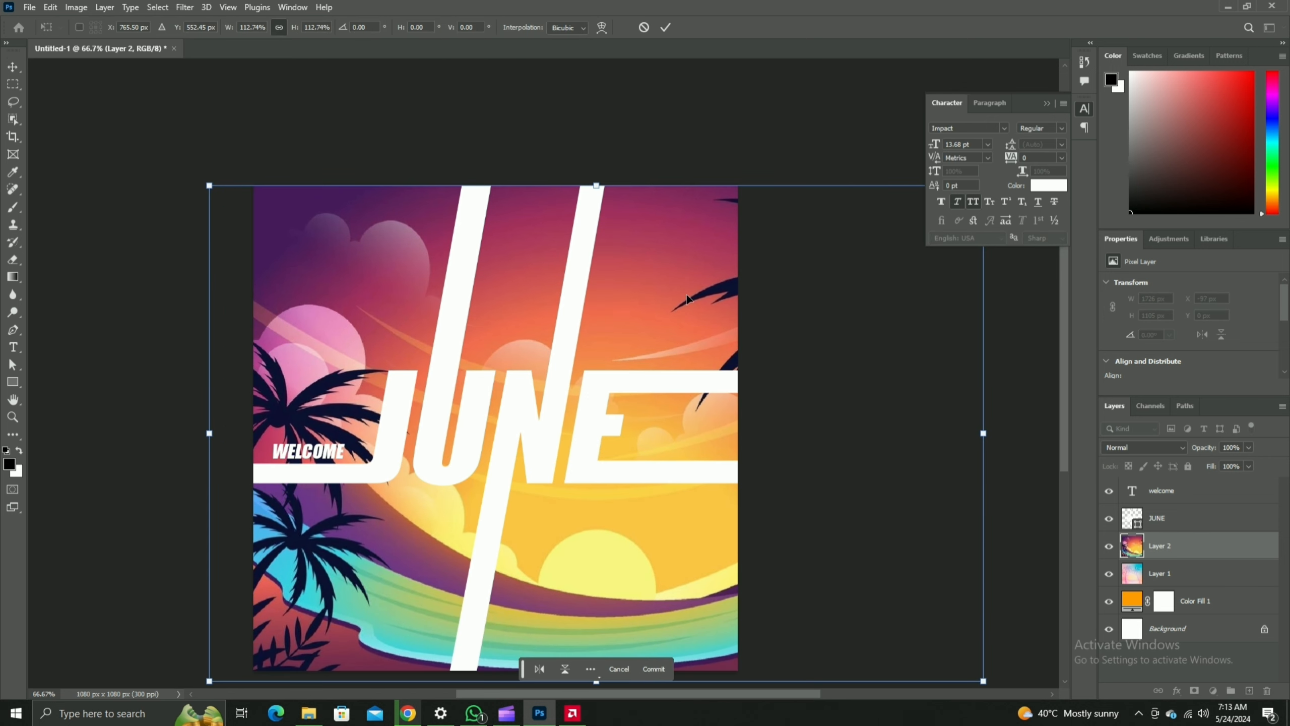
drag(687, 294, 693, 267)
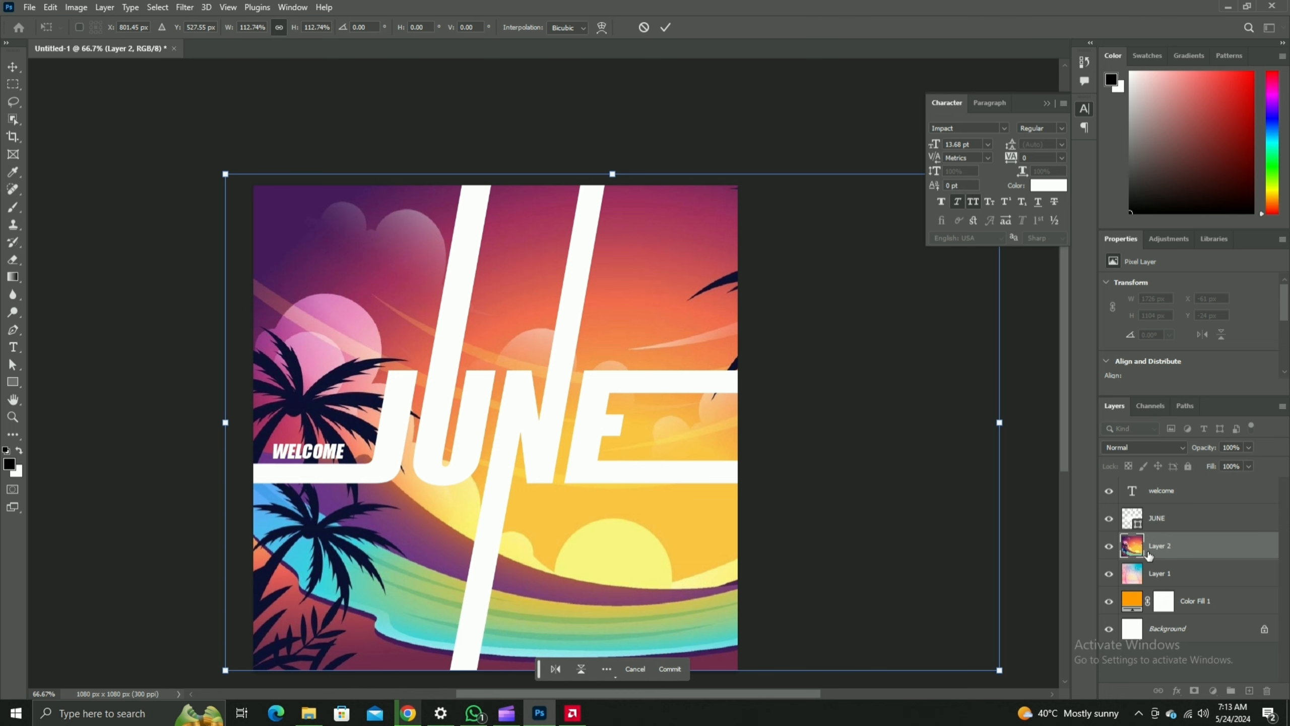
drag(1155, 546, 1161, 576)
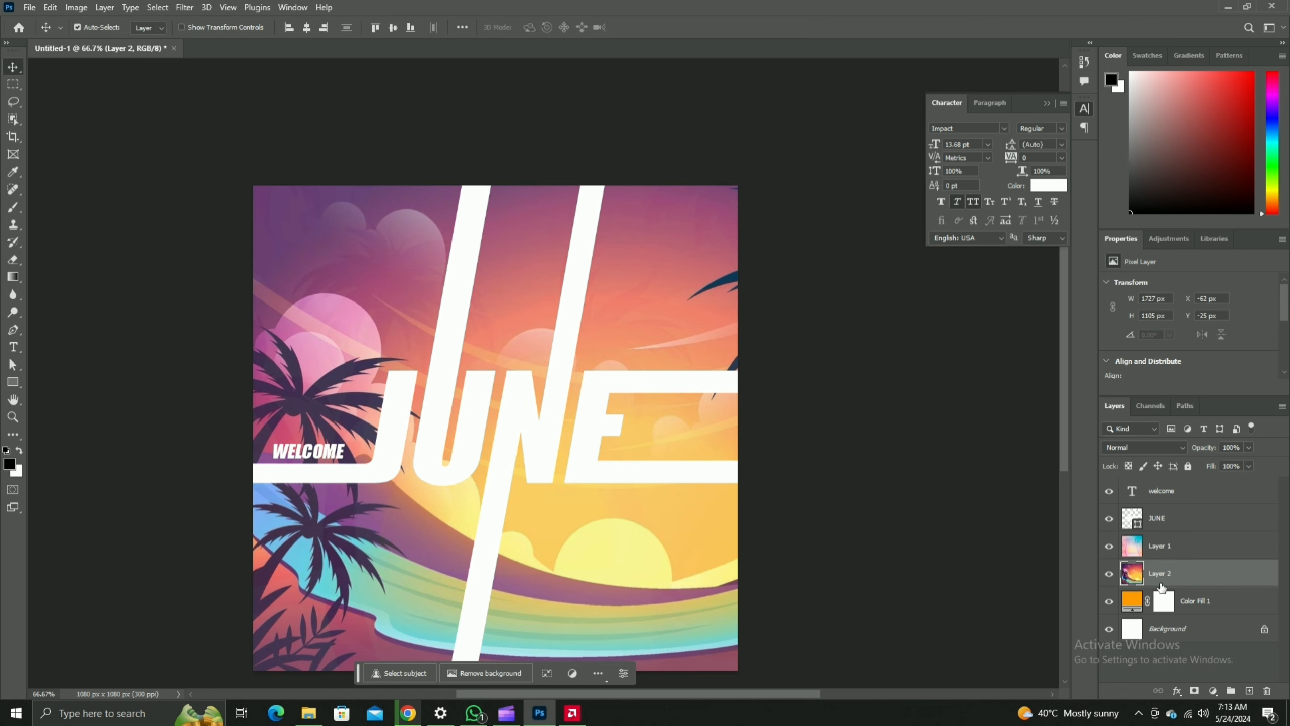
Set the sunset layer's opacity to 21% and its blend mode to Vivid Light
click(1249, 447)
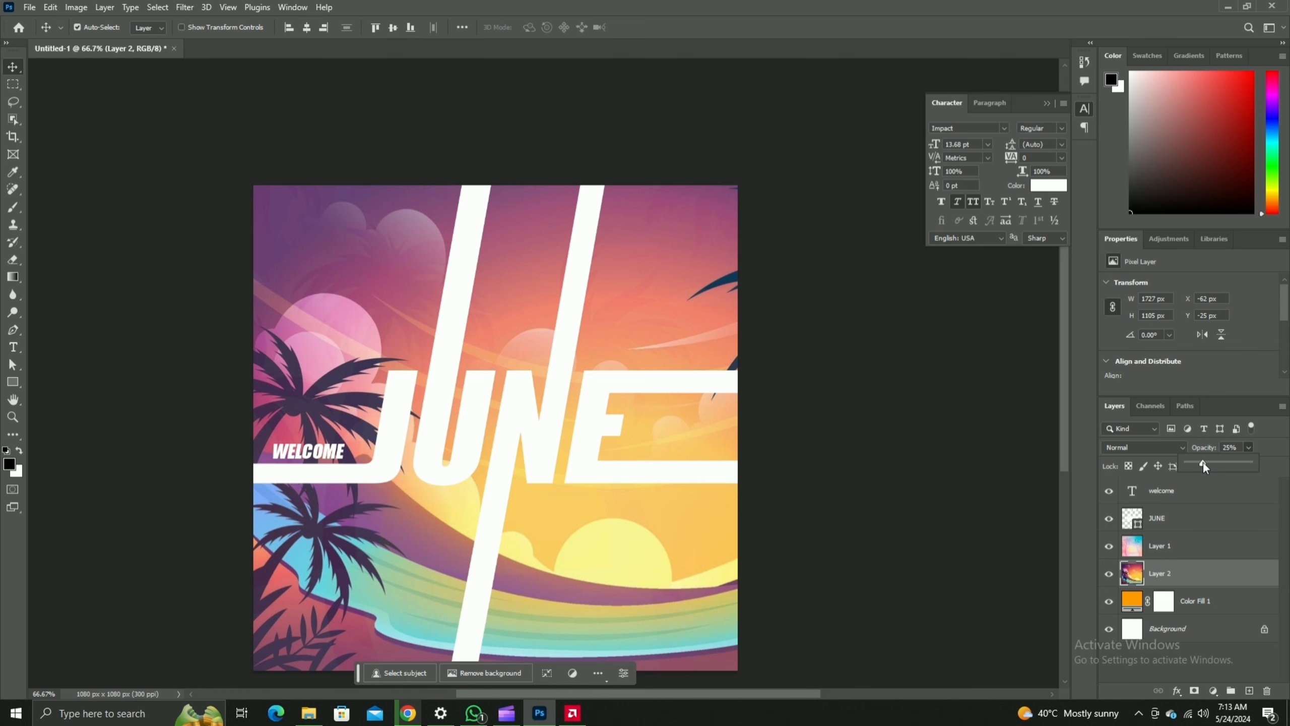
drag(1203, 462, 1199, 463)
click(1143, 447)
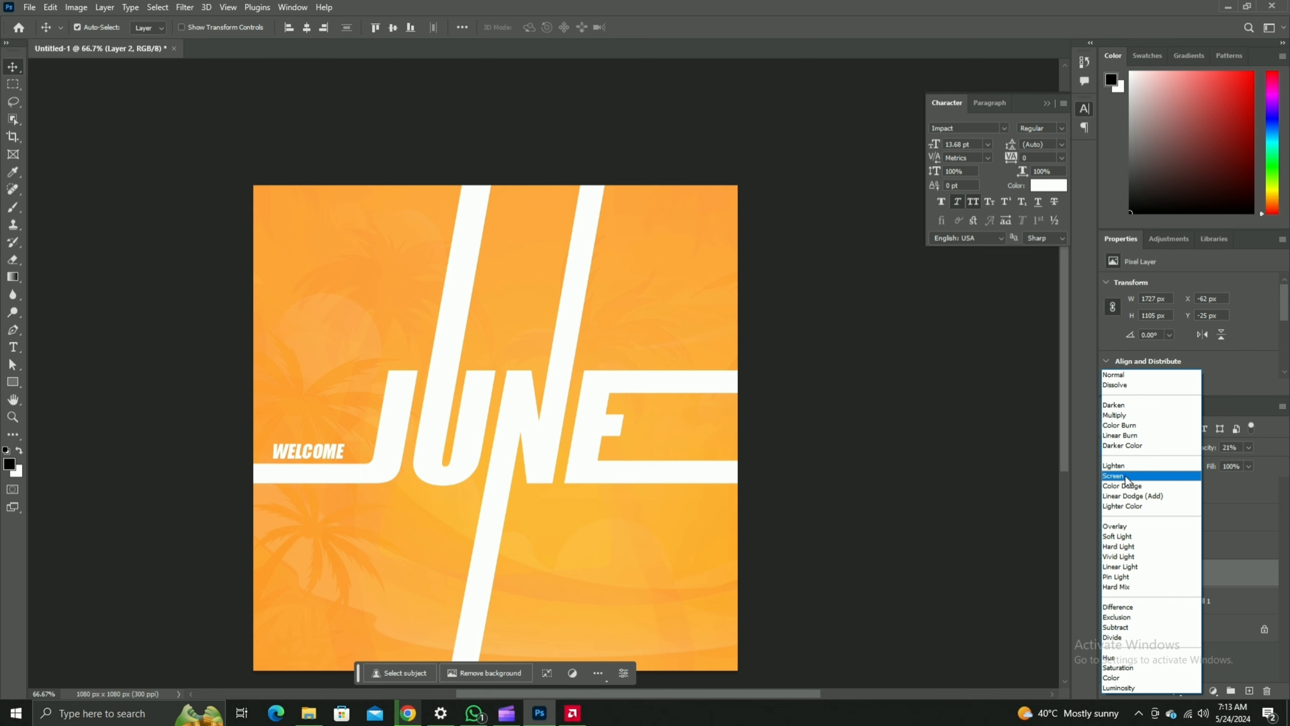
click(1124, 556)
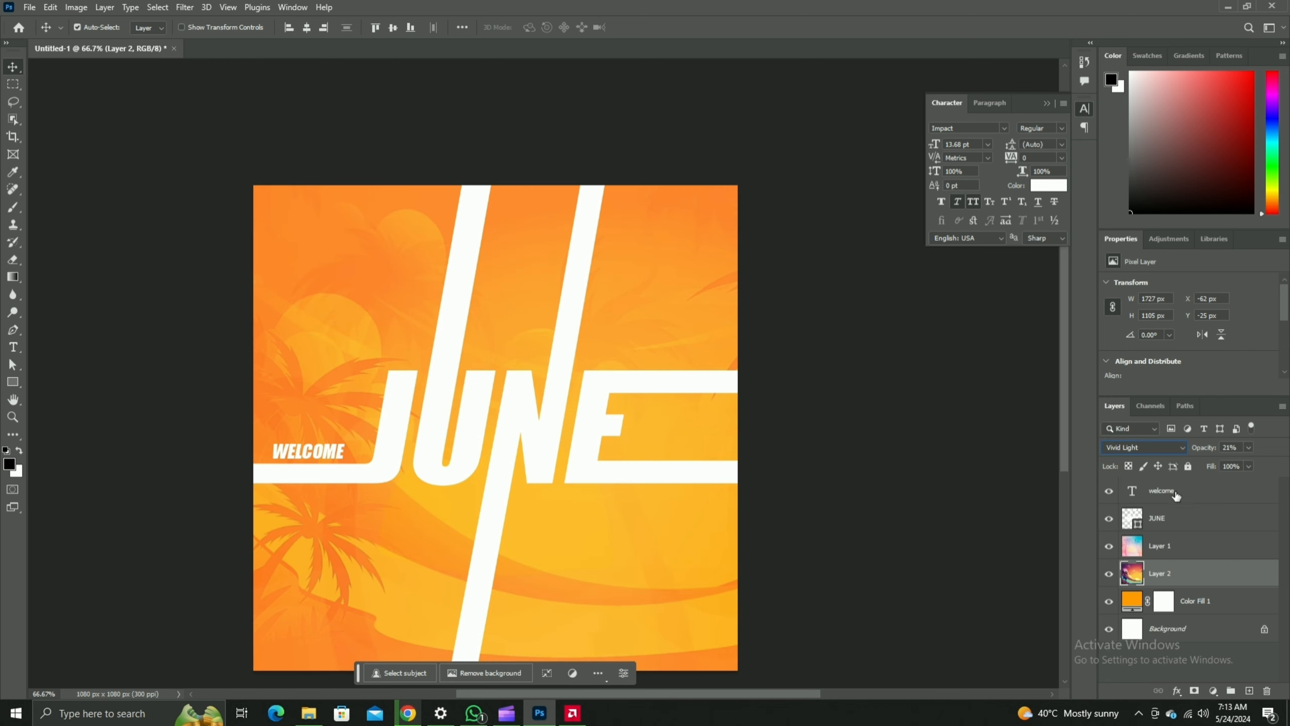
Hide the pastel palm-tree layer and set the sunset layer's opacity to 10%
click(1109, 546)
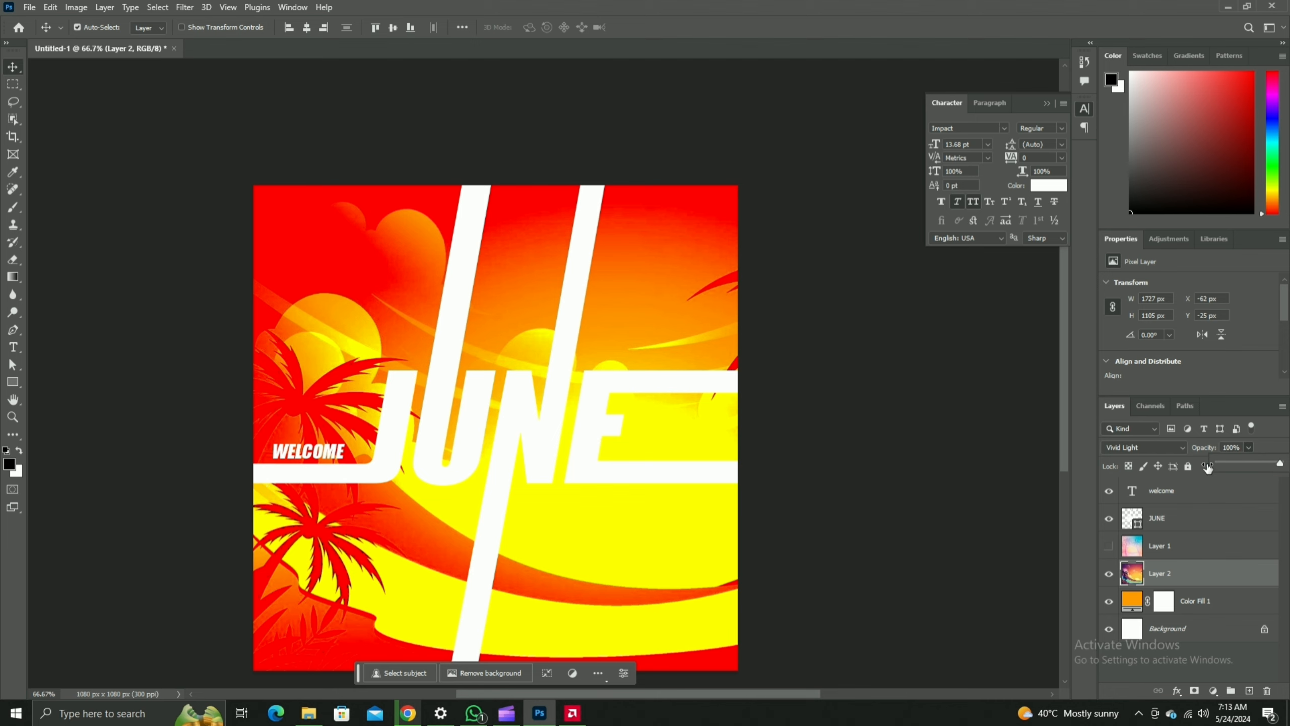
drag(1220, 462, 1226, 462)
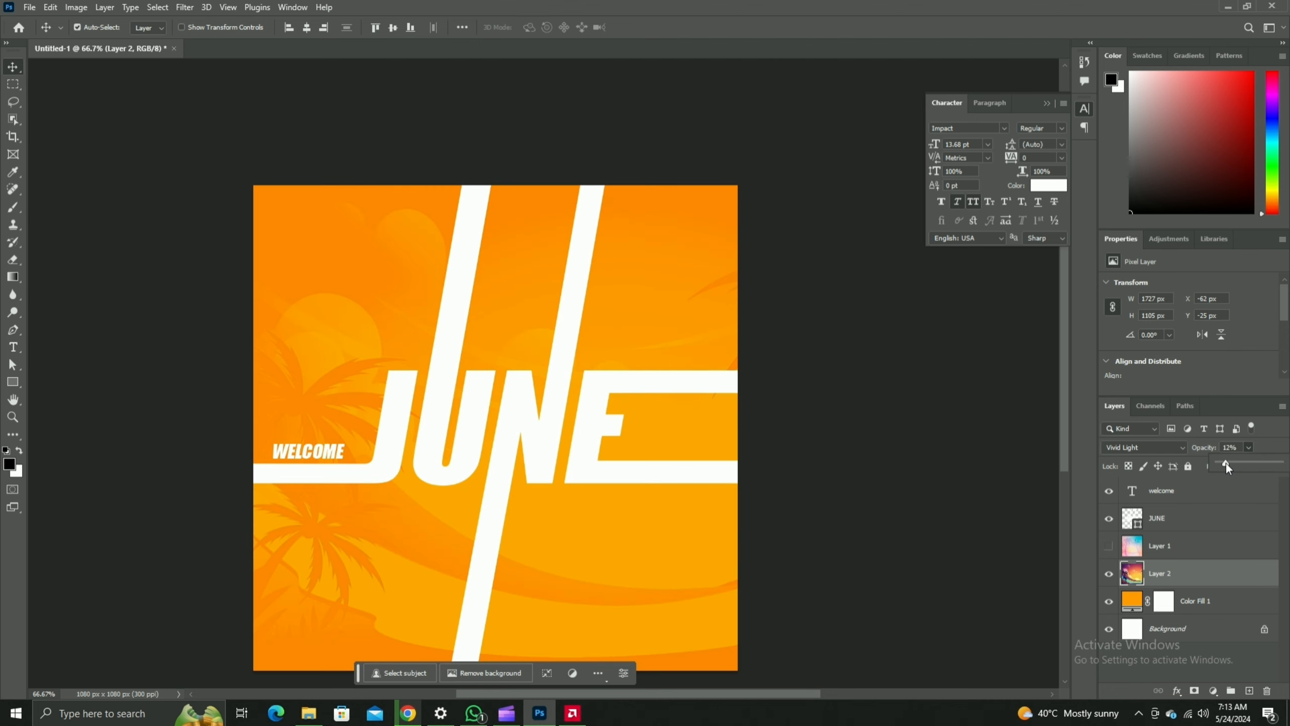
click(860, 425)
scroll(895, 524, down, 3)
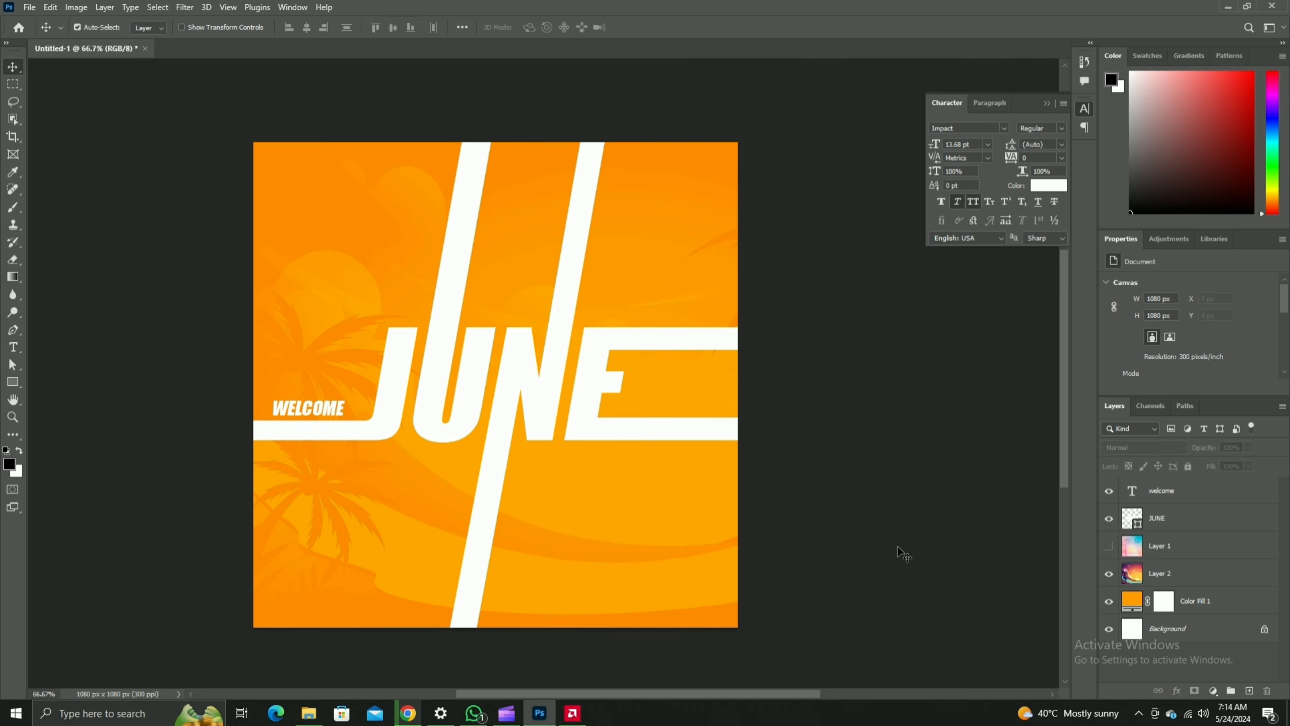
Shift the sunset image slightly left behind the JUNE lettering and deselect its layer
click(1143, 576)
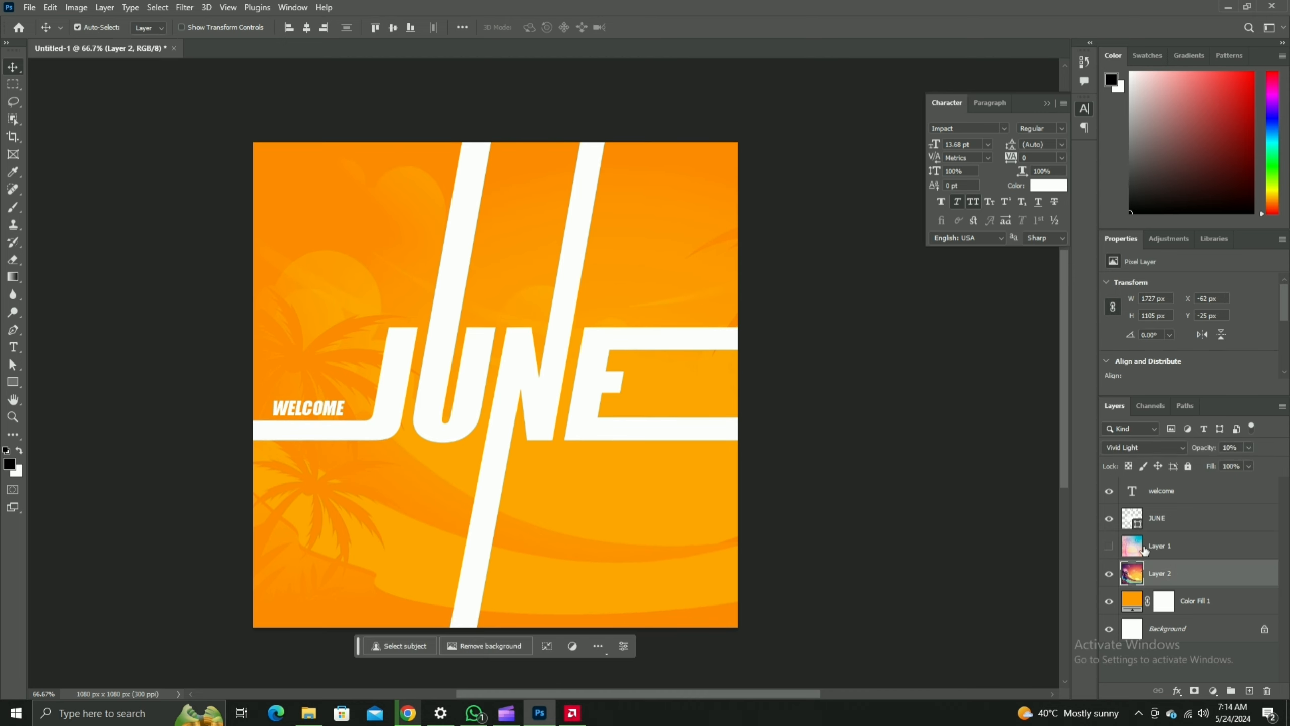
drag(343, 302, 327, 329)
click(843, 472)
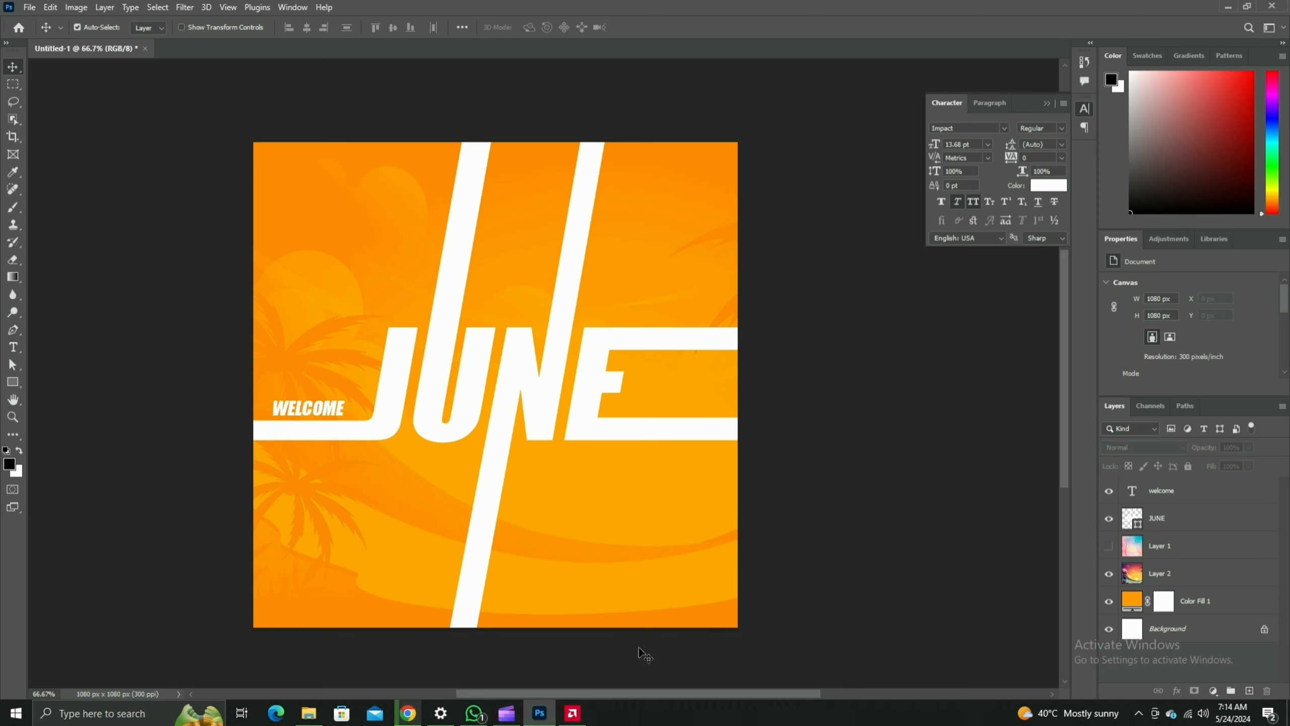
mouse_move(477, 717)
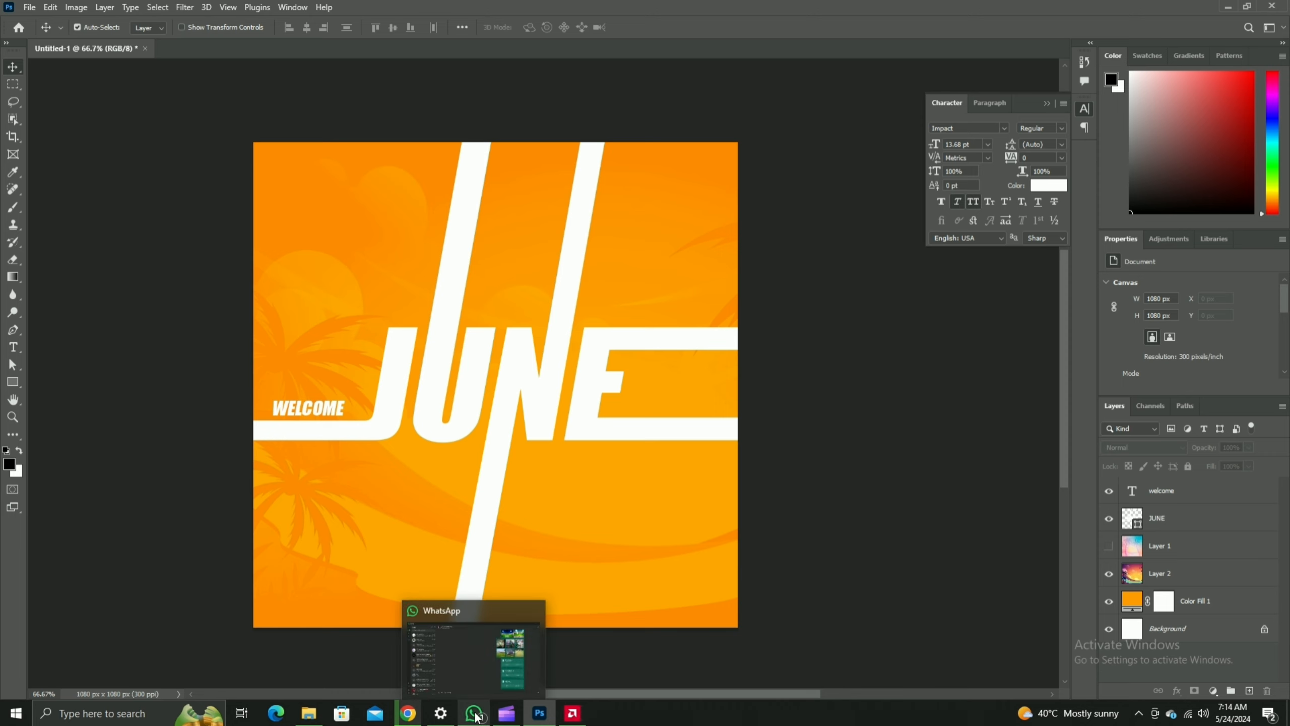